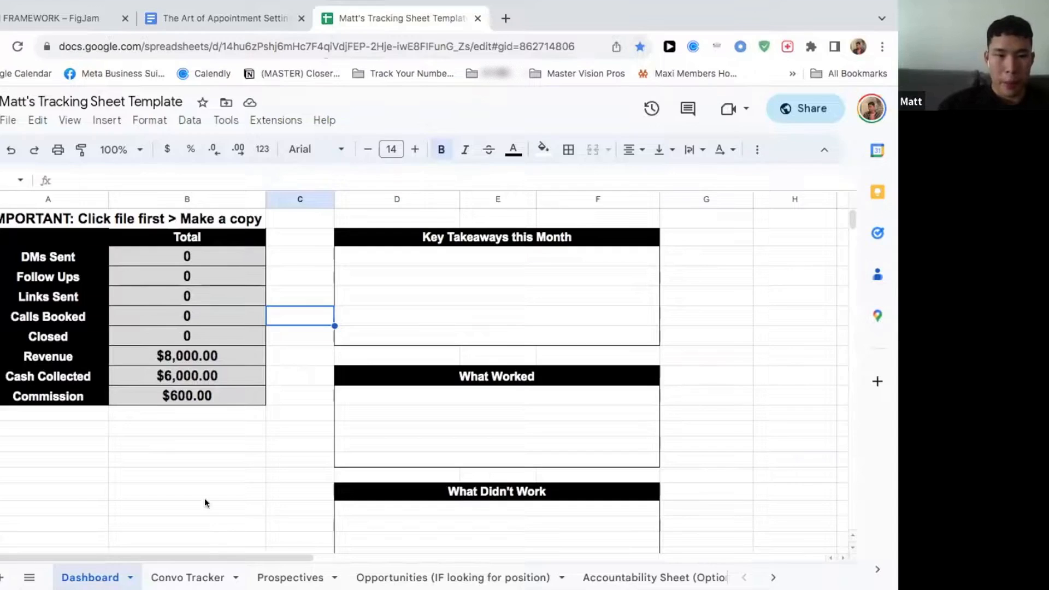
Step: Look through the Dashboard, Convo Tracker and Opportunities sheets of the tracking template
scroll(488, 391, "down", 2)
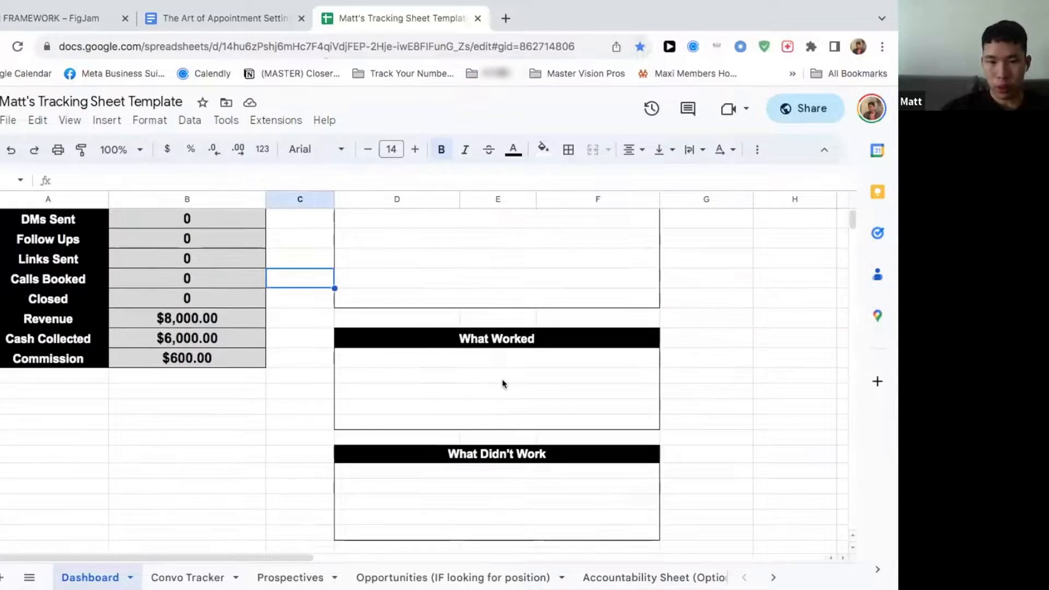
scroll(523, 394, "up", 3)
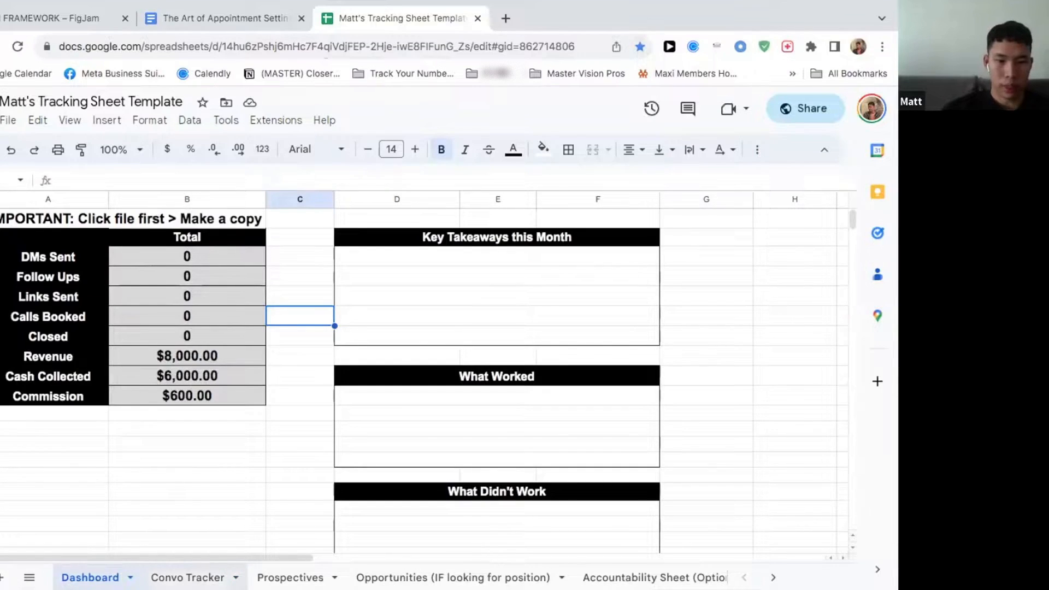
left_click(188, 577)
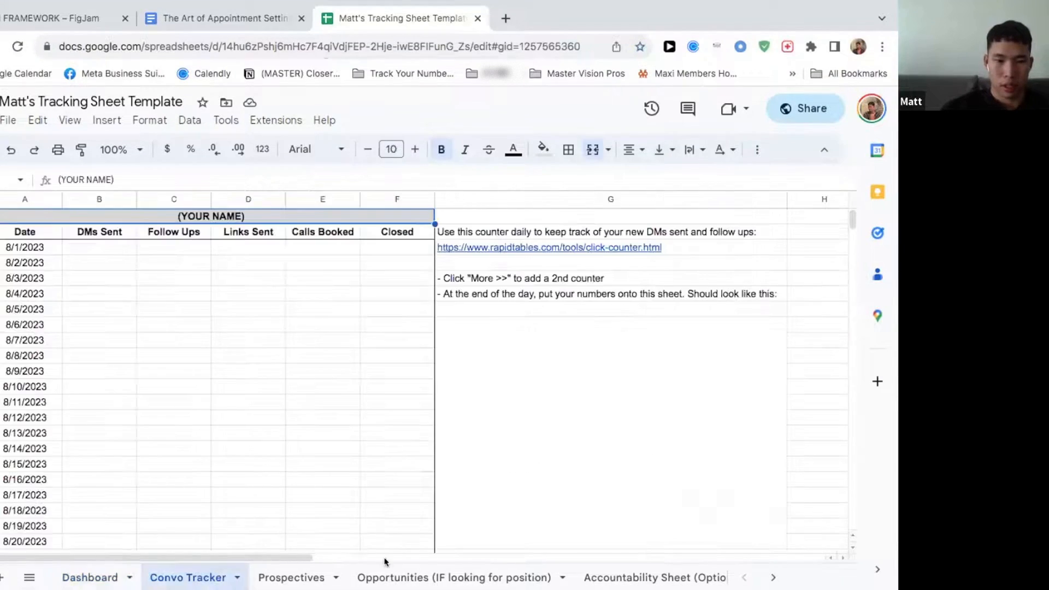
left_click(454, 578)
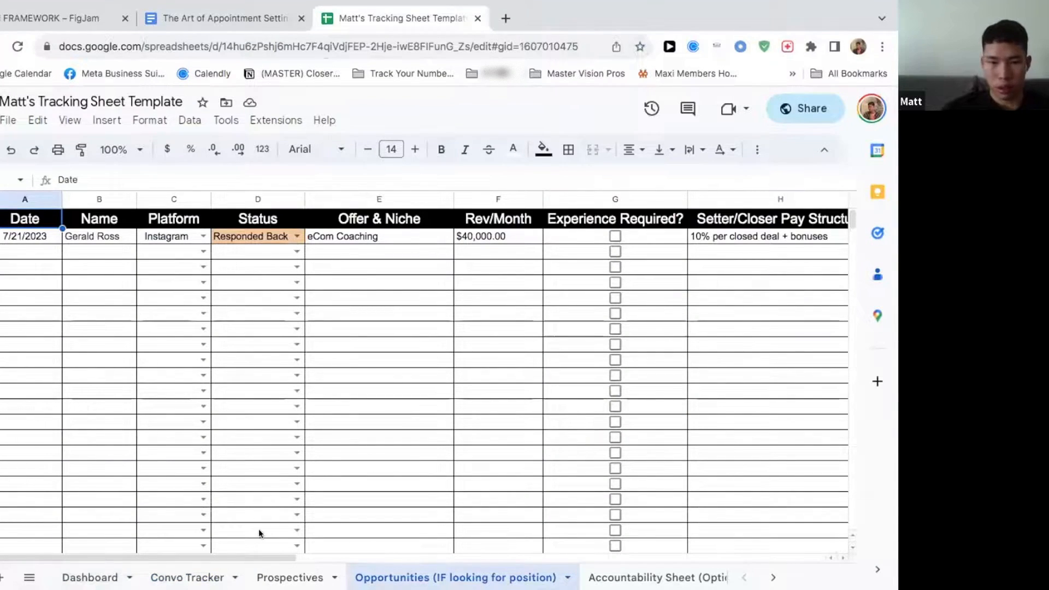
left_click(208, 575)
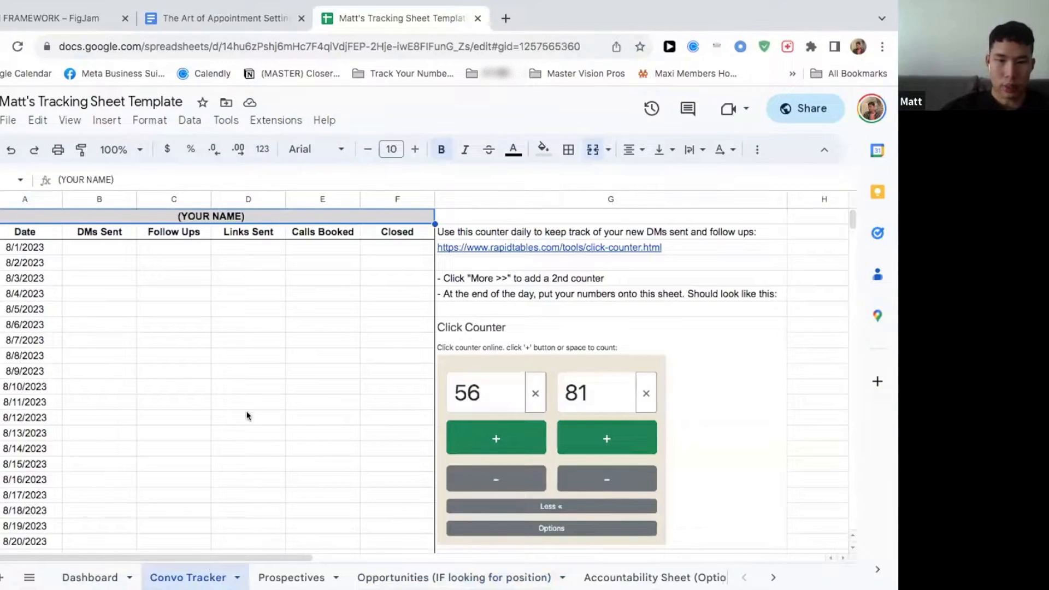
scroll(228, 408, "down", 2)
scroll(227, 409, "up", 2)
scroll(228, 408, "down", 2)
scroll(228, 408, "down", 5)
scroll(227, 408, "up", 8)
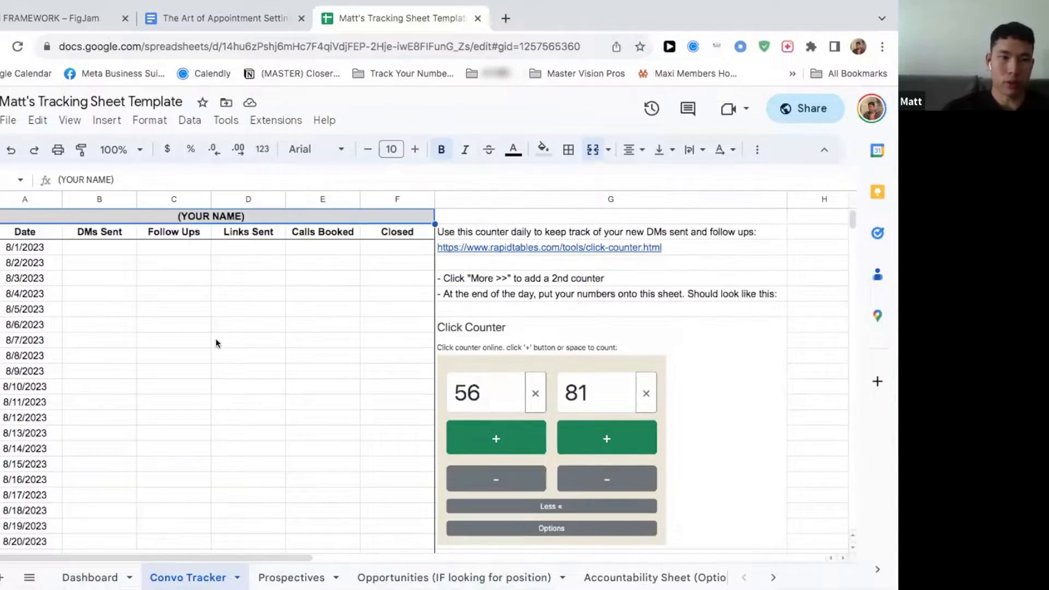
Step: Go through the DMs Sent, Follow Ups, Links Sent, Calls Booked and Closed cells for 8/1/2023 in the Convo Tracker
left_click(127, 247)
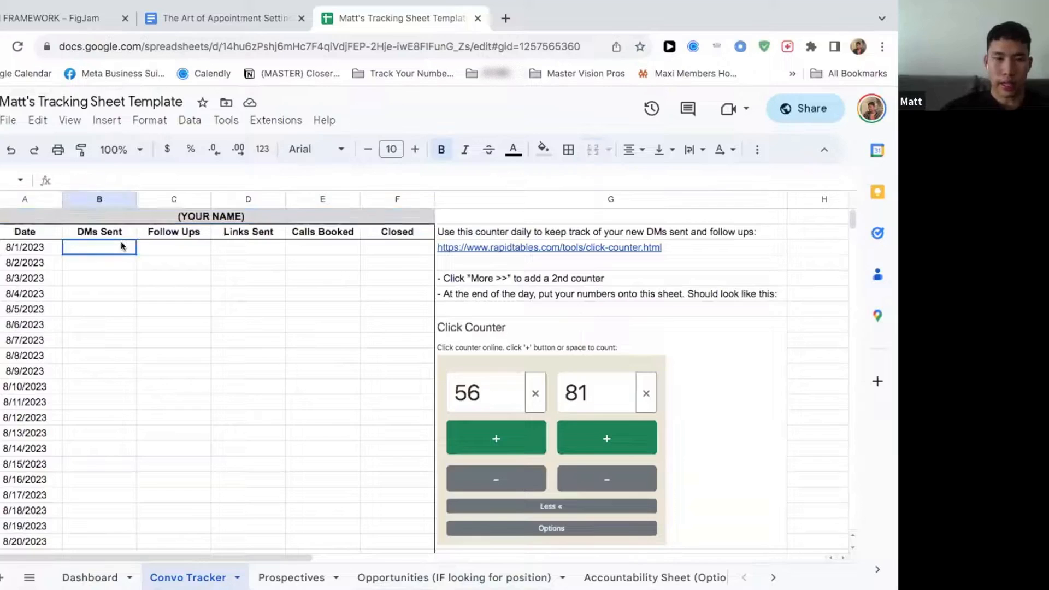
left_click(170, 248)
left_click(105, 242)
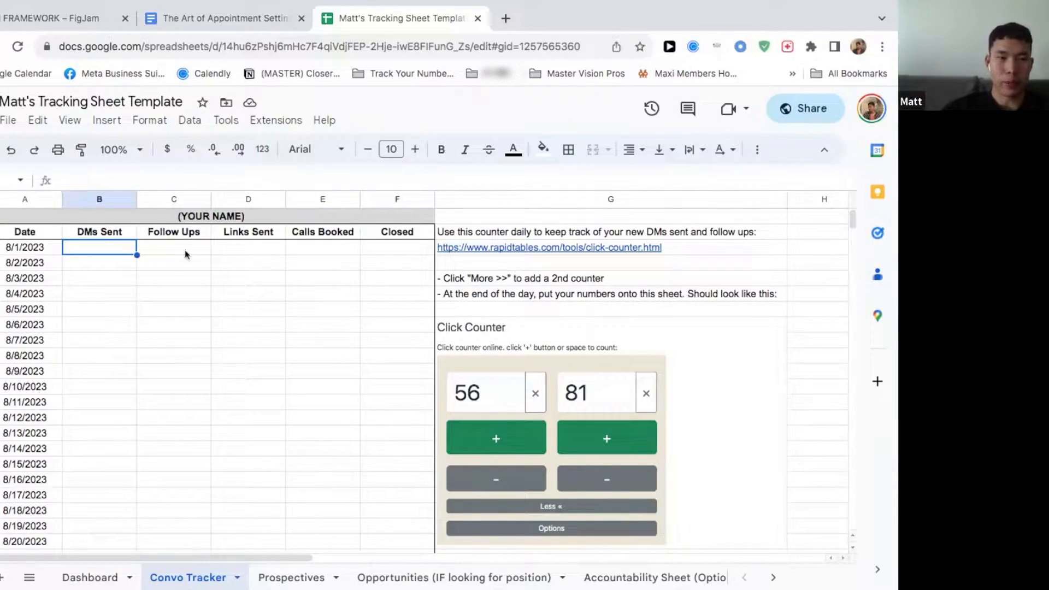
left_click(159, 249)
left_click(107, 242)
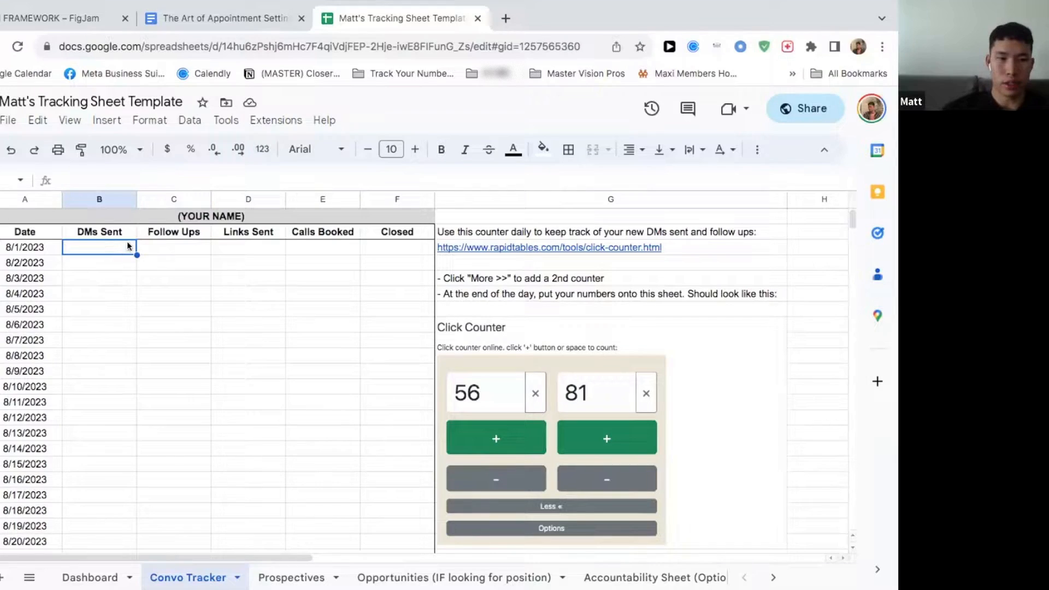
left_click(159, 248)
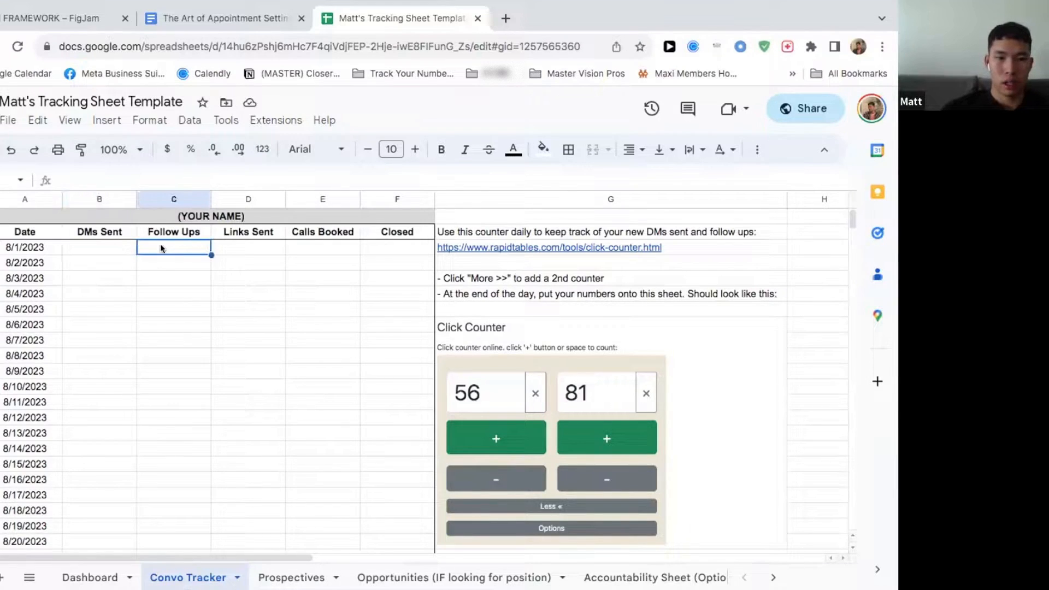
left_click(235, 245)
left_click(309, 246)
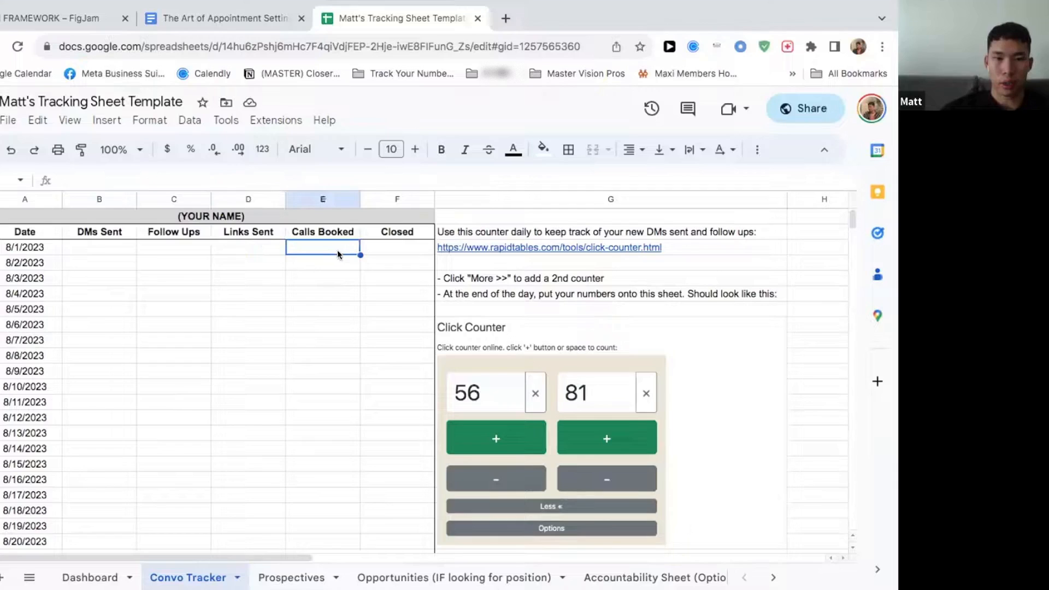
left_click(382, 250)
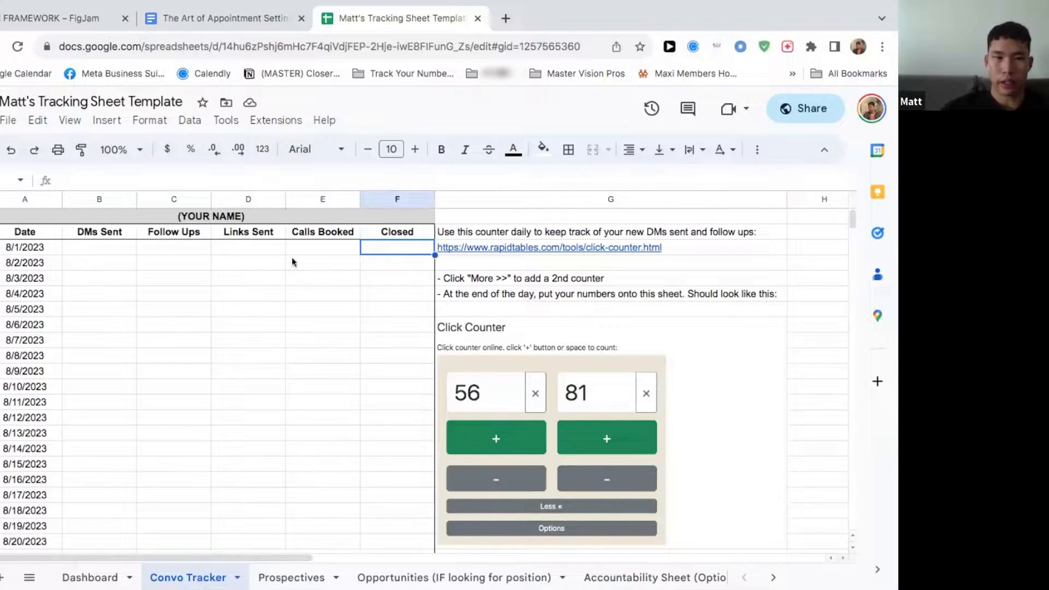
Step: Open the linked RapidTables click counter and add a second counter beside the first
left_click(477, 248)
left_click(479, 268)
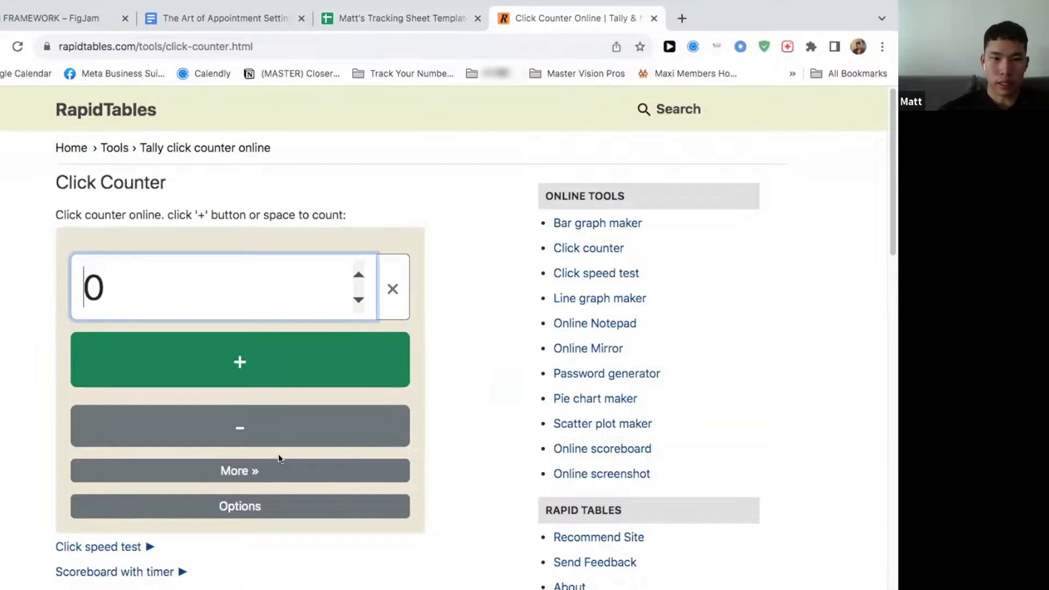
left_click(276, 469)
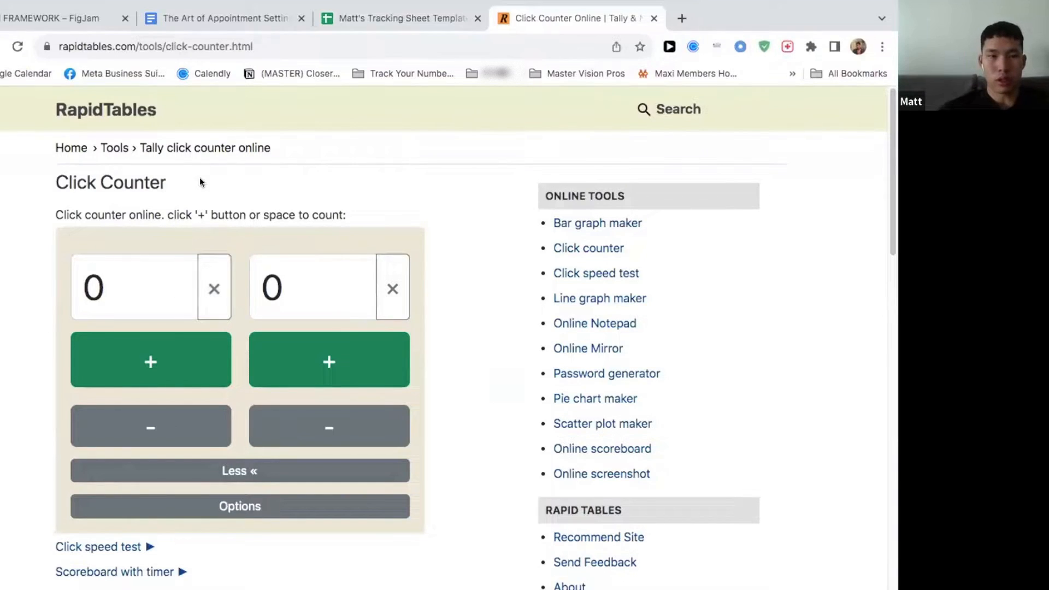
Step: Try out counting up and down, bringing the first counter to 14 and the second to 7
key("space")
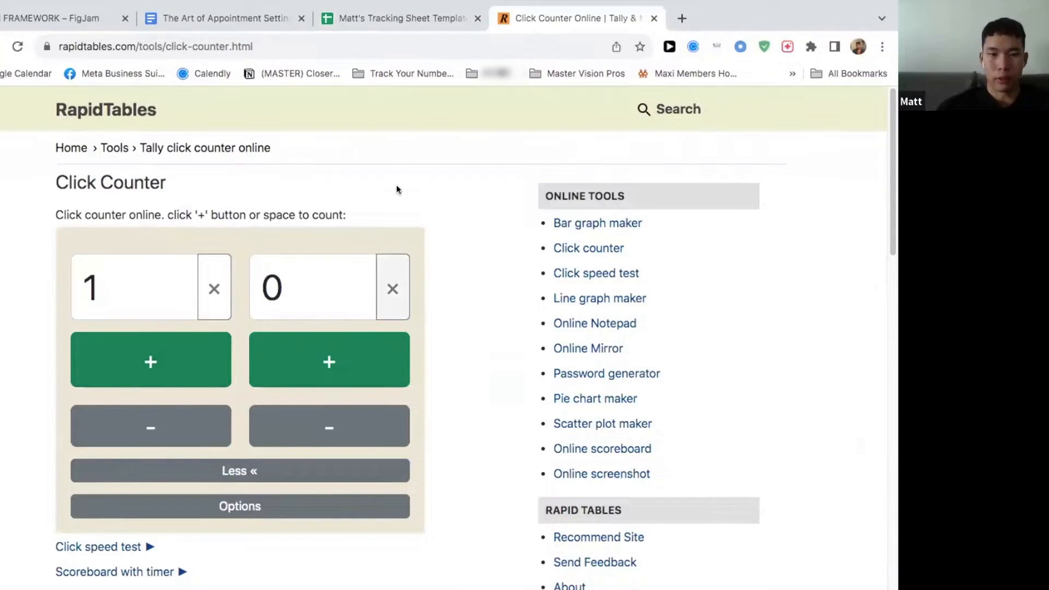
key("space")
left_click(190, 417)
left_click(313, 353)
left_click(187, 363)
triple_click(184, 364)
double_click(184, 363)
left_click(172, 424)
double_click(172, 383)
triple_click(173, 382)
left_click(172, 381)
double_click(171, 381)
triple_click(295, 368)
double_click(296, 368)
left_click(295, 368)
Step: Set the first counter to 54 and the second counter to 80
left_click(107, 295)
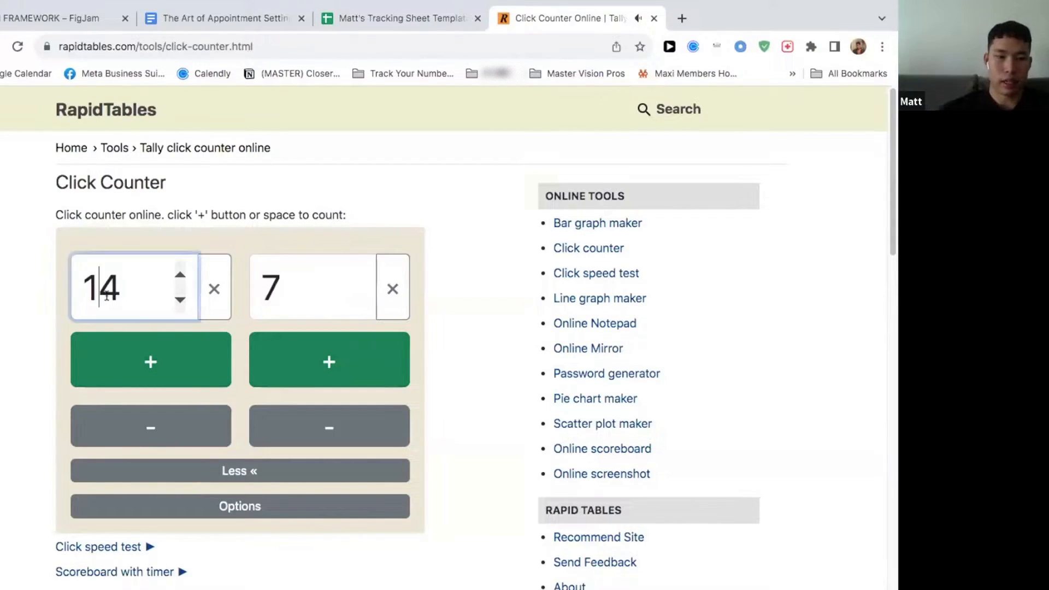
type("5")
key("BackSpace")
key("BackSpace")
type("5")
left_click(308, 277)
key("BackSpace")
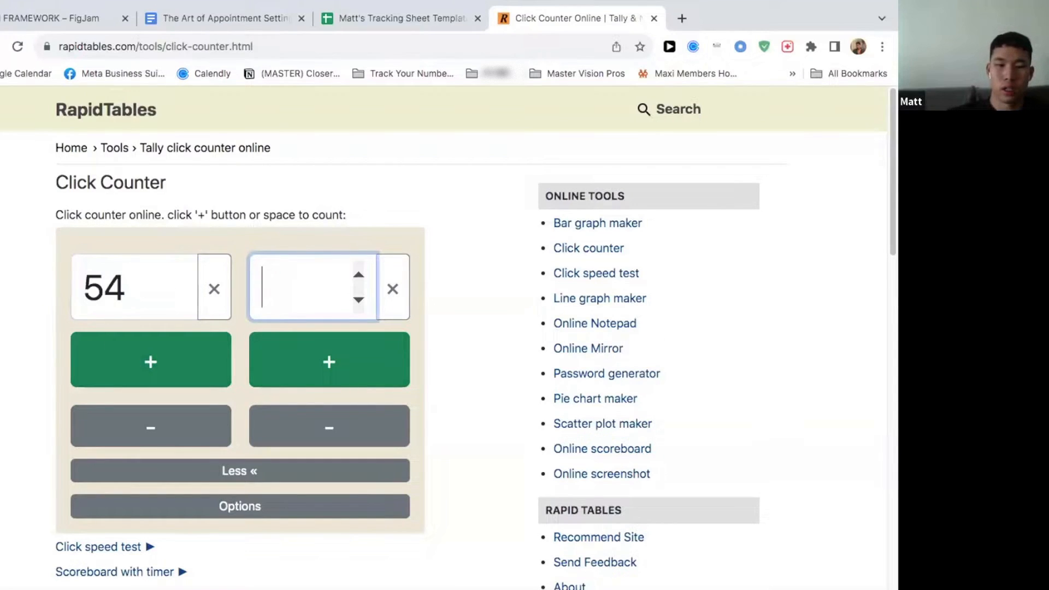
type("80")
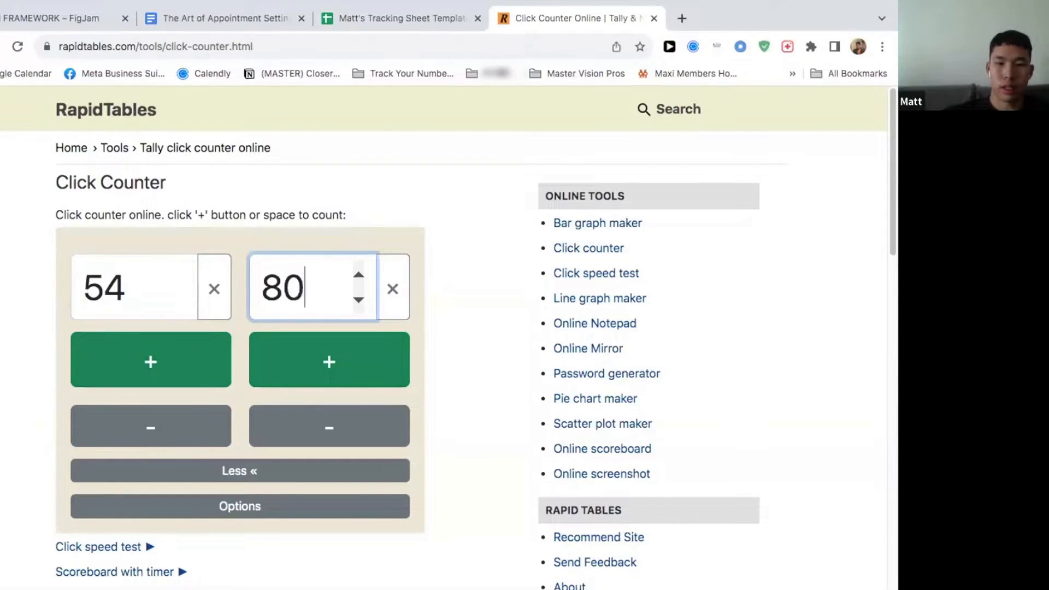
left_click(457, 218)
Step: Switch back to the tracking spreadsheet and change the first date in the Convo Tracker's Date column to 10/1/2023
left_click(395, 18)
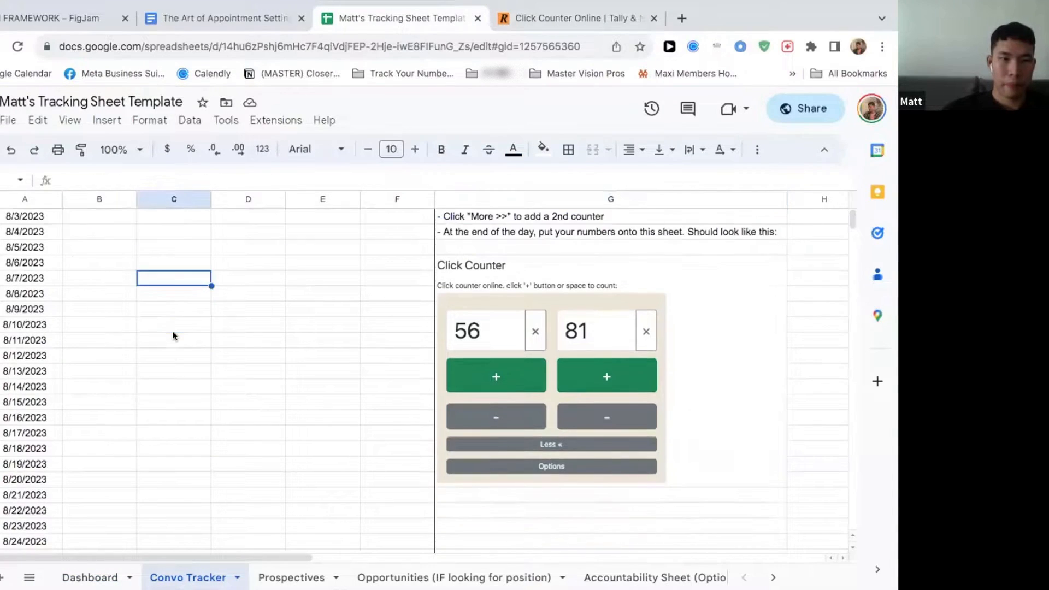
scroll(47, 370, "down", 3)
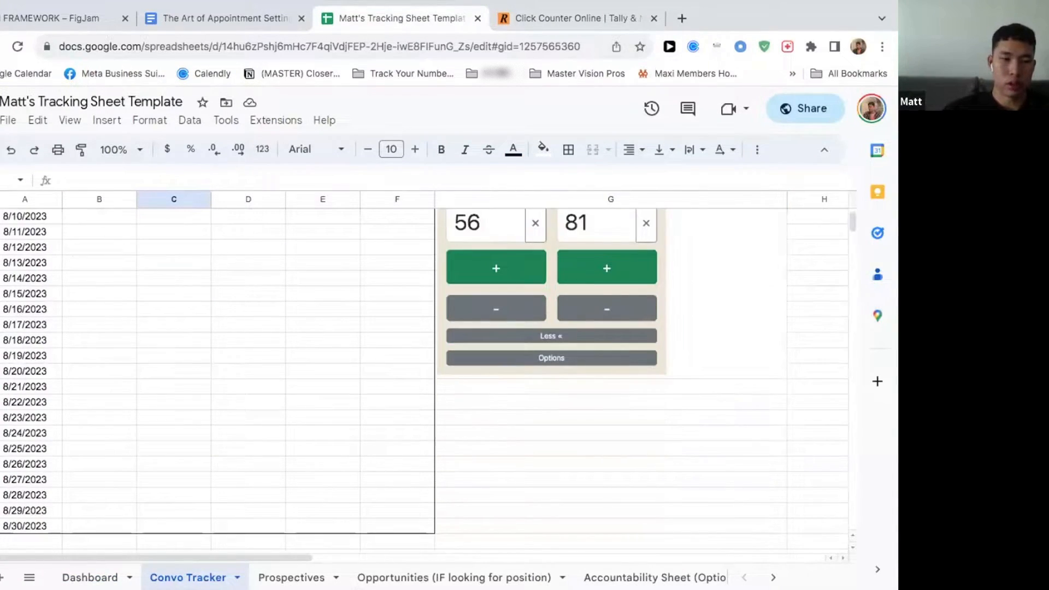
left_click(10, 420)
scroll(21, 424, "up", 5)
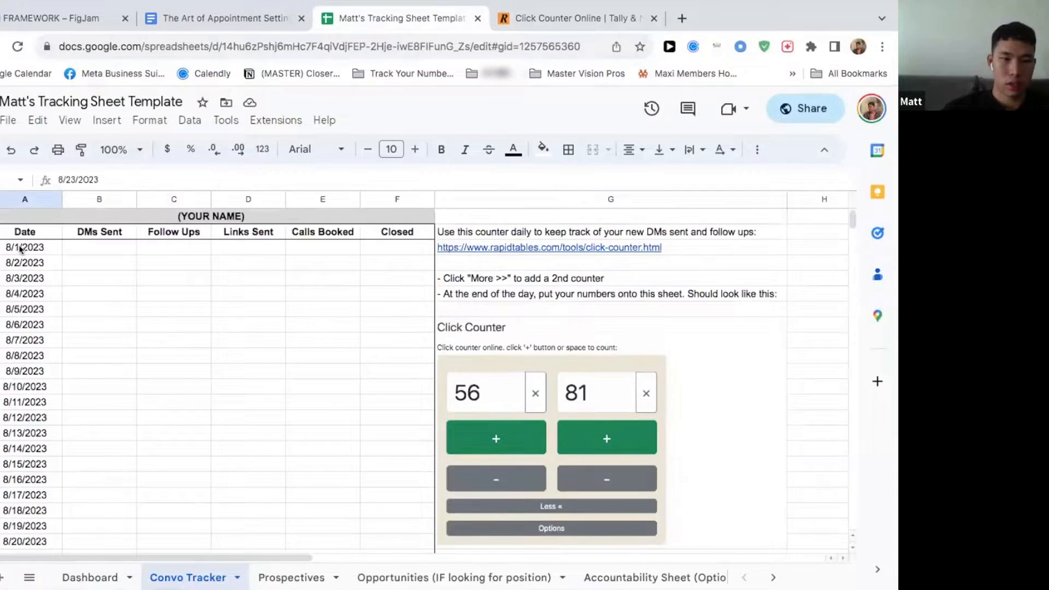
left_click(21, 247)
double_click(20, 247)
left_click(76, 272)
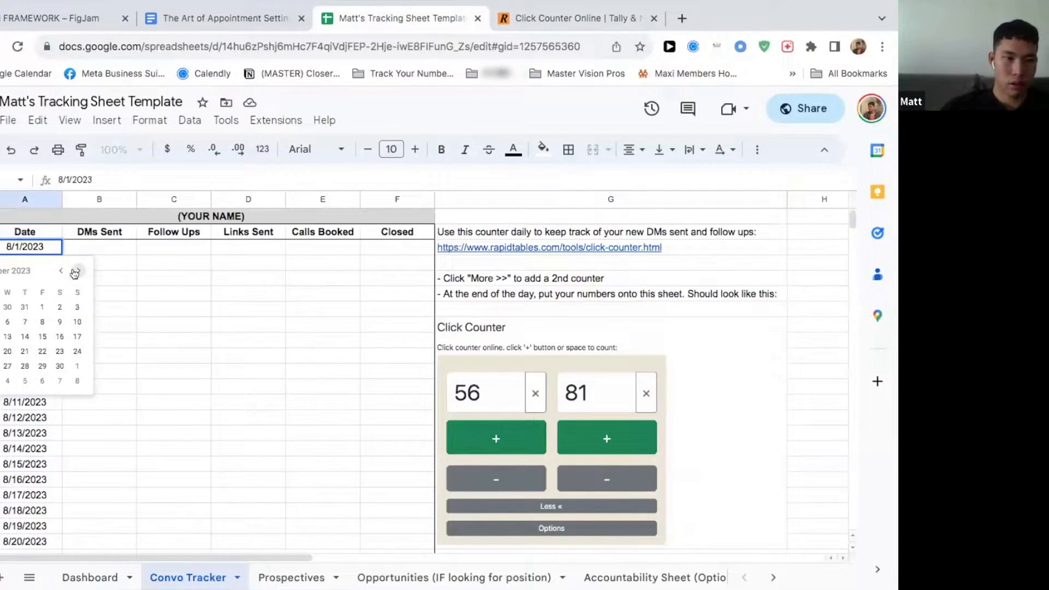
left_click(76, 272)
left_click(77, 307)
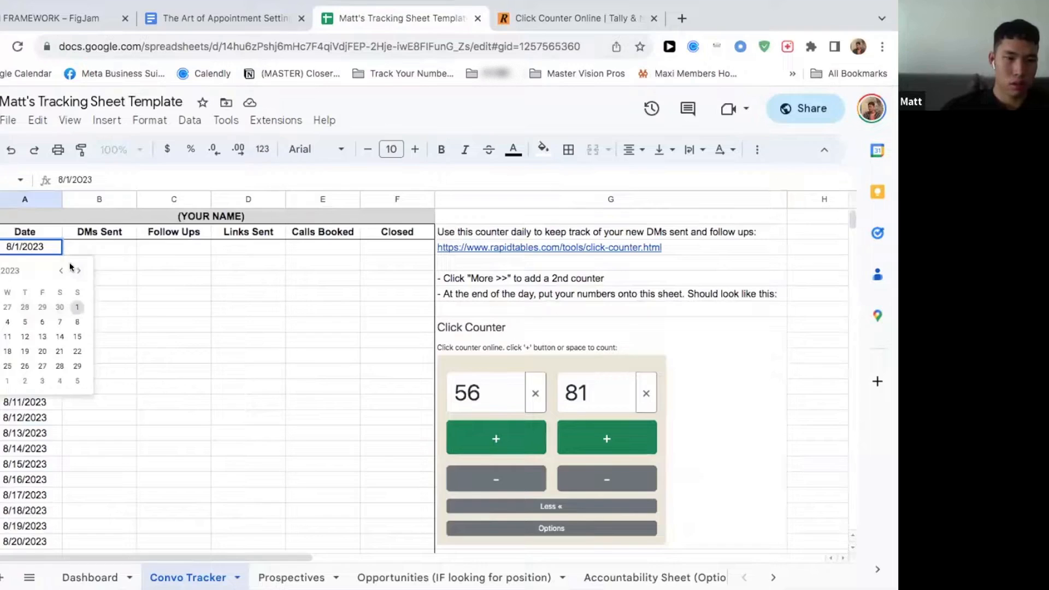
Step: Fill the October 2023 dates down the rest of the Date column from 10/1/2023
left_click_drag(63, 255, 61, 443)
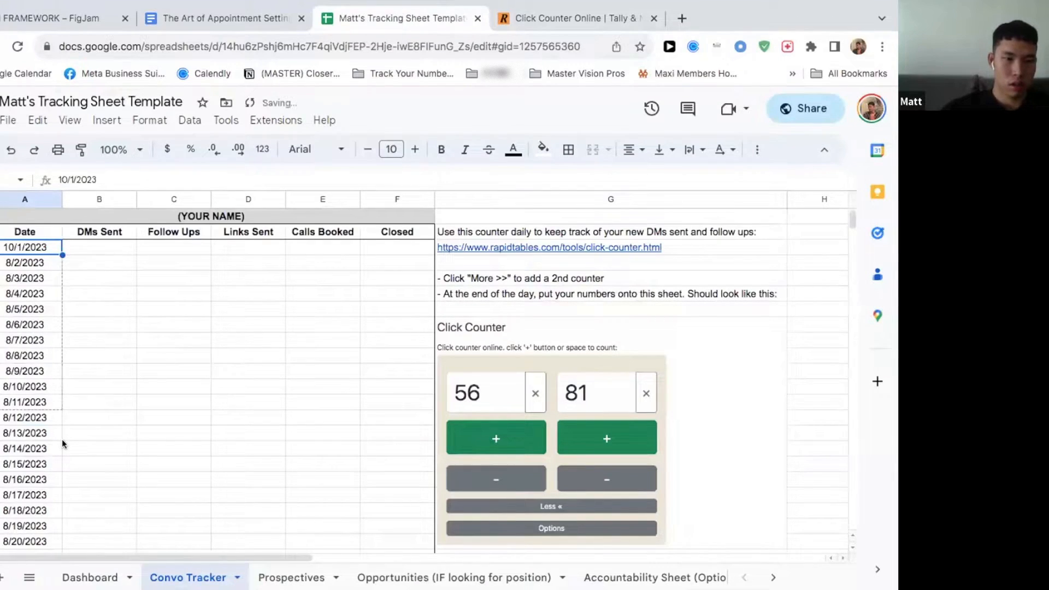
scroll(65, 314, "down", 5)
left_click_drag(59, 240, 51, 479)
left_click(79, 338)
scroll(80, 410, "up", 5)
scroll(80, 410, "down", 3)
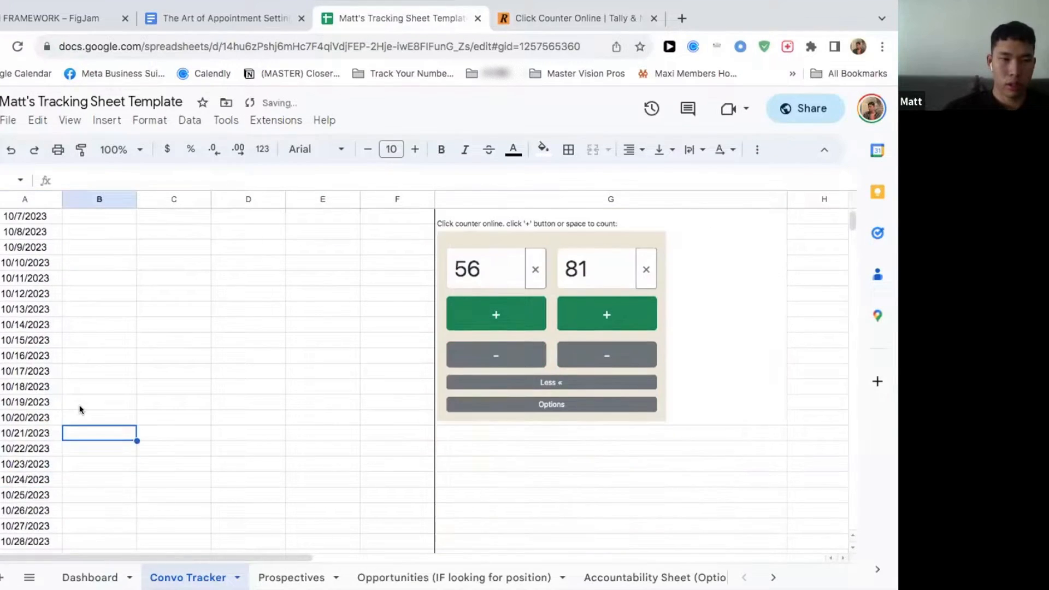
Step: Enter 54 under DMs Sent and 80 under Follow Ups for 10/16/2023
left_click(78, 351)
type("54")
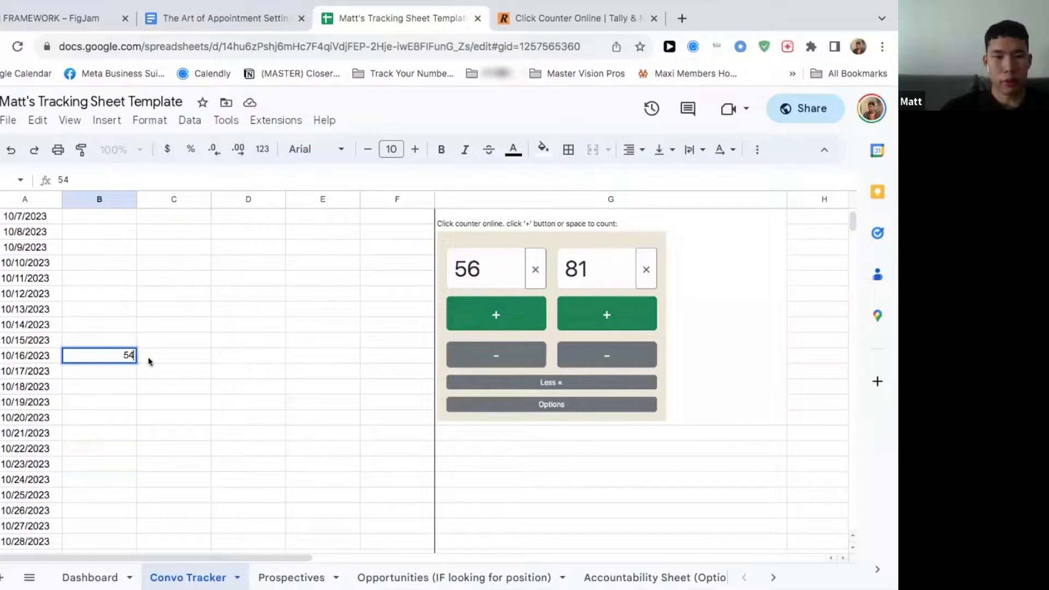
key("Tab")
type("80")
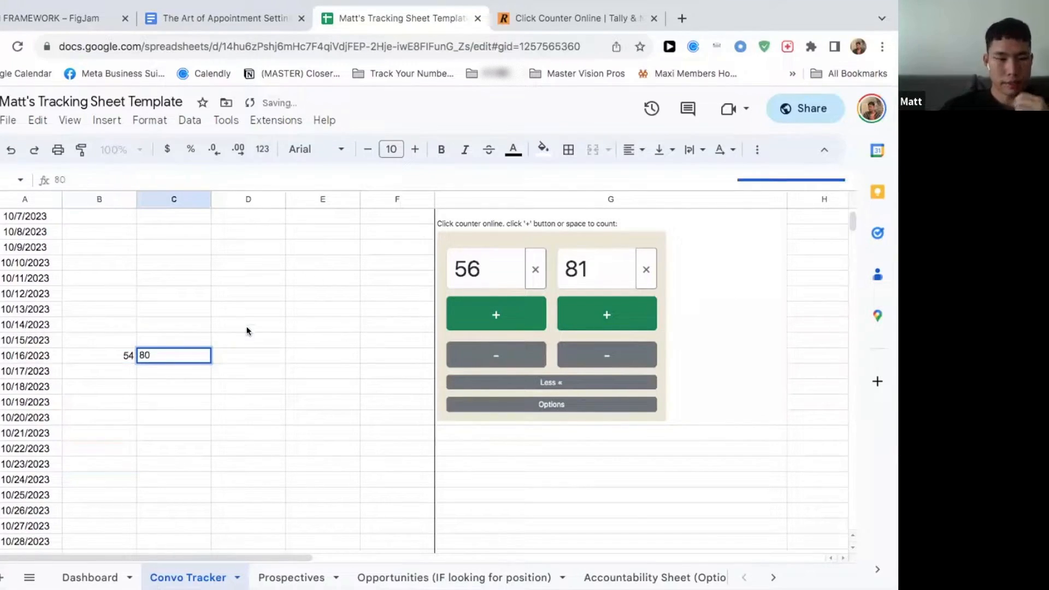
left_click(248, 330)
Step: Enter 5 under Links Sent and 3 under Calls Booked for 10/16/2023
scroll(277, 329, "up", 5)
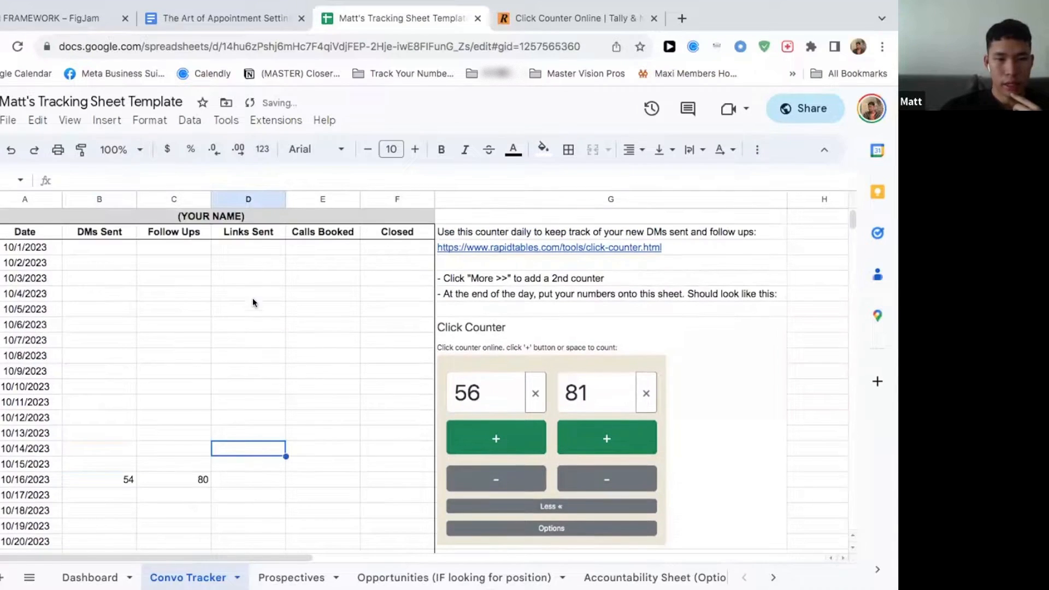
scroll(257, 354, "down", 1)
left_click(235, 444)
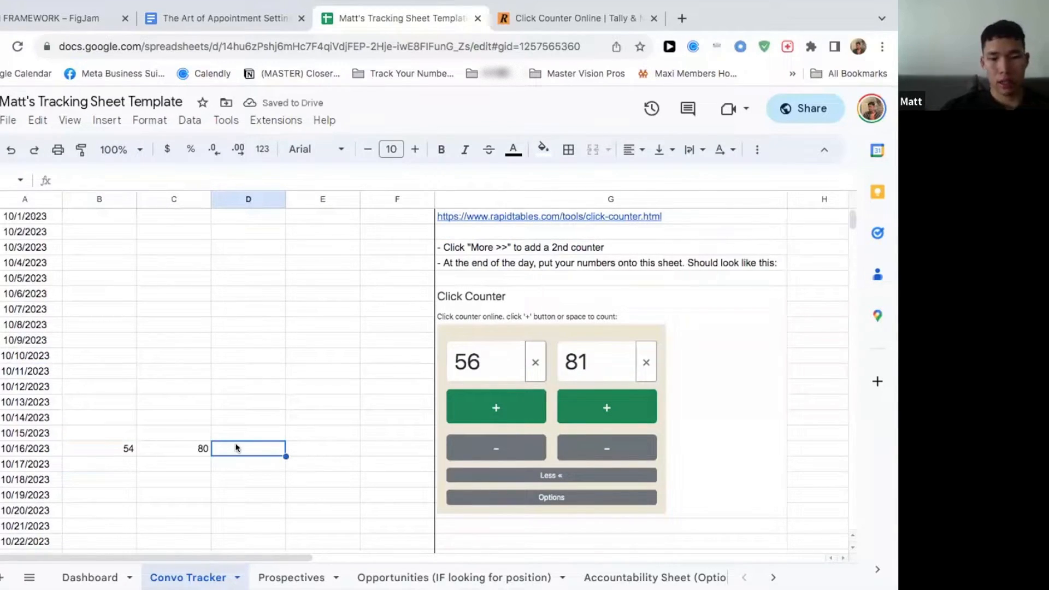
type("5")
left_click(328, 448)
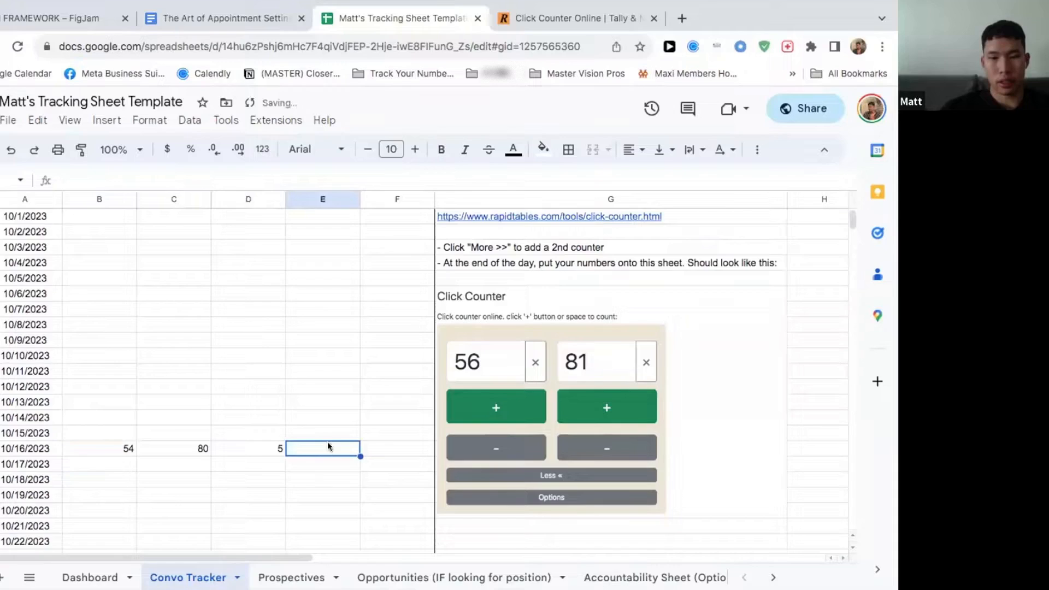
scroll(329, 438, "up", 1)
type("3")
left_click(329, 411)
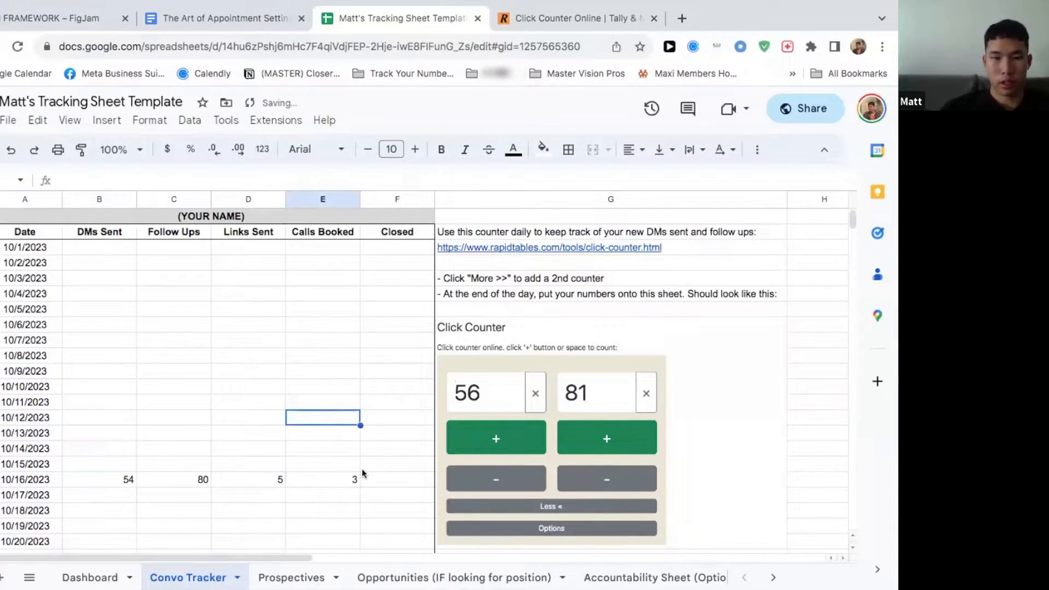
Step: Check the Closed column and the Dashboard totals against the 10/16/2023 entries, and return to the Convo Tracker
left_click(368, 477)
left_click(391, 494)
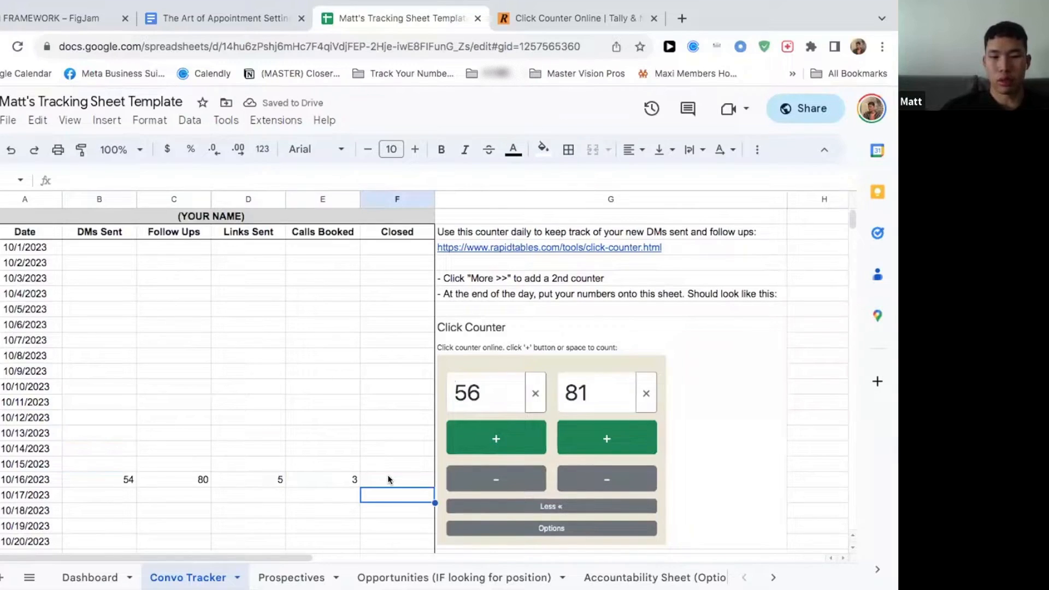
left_click(282, 406)
scroll(306, 457, "down", 2)
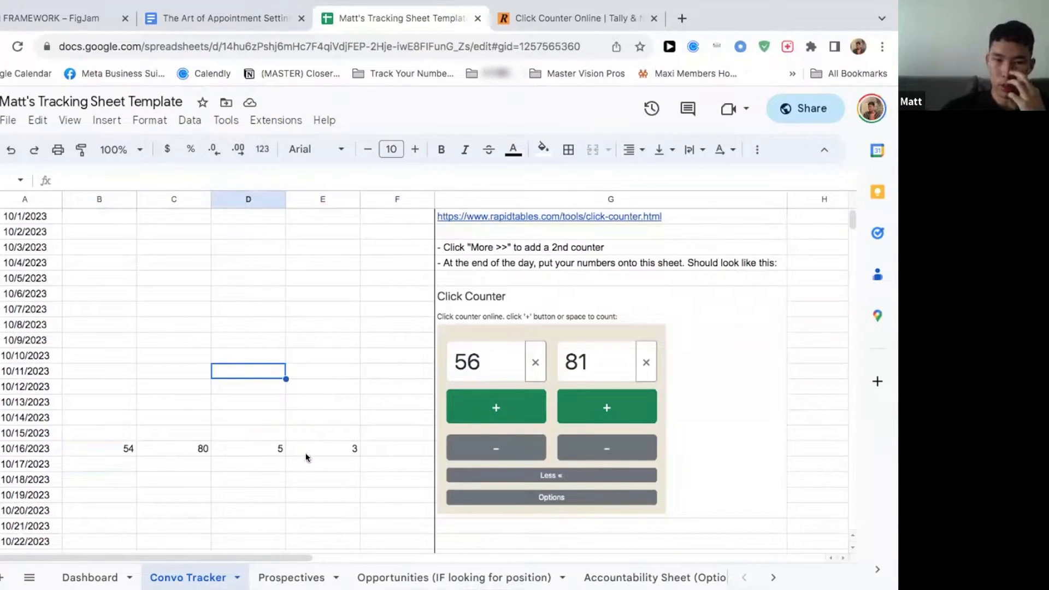
scroll(306, 457, "up", 2)
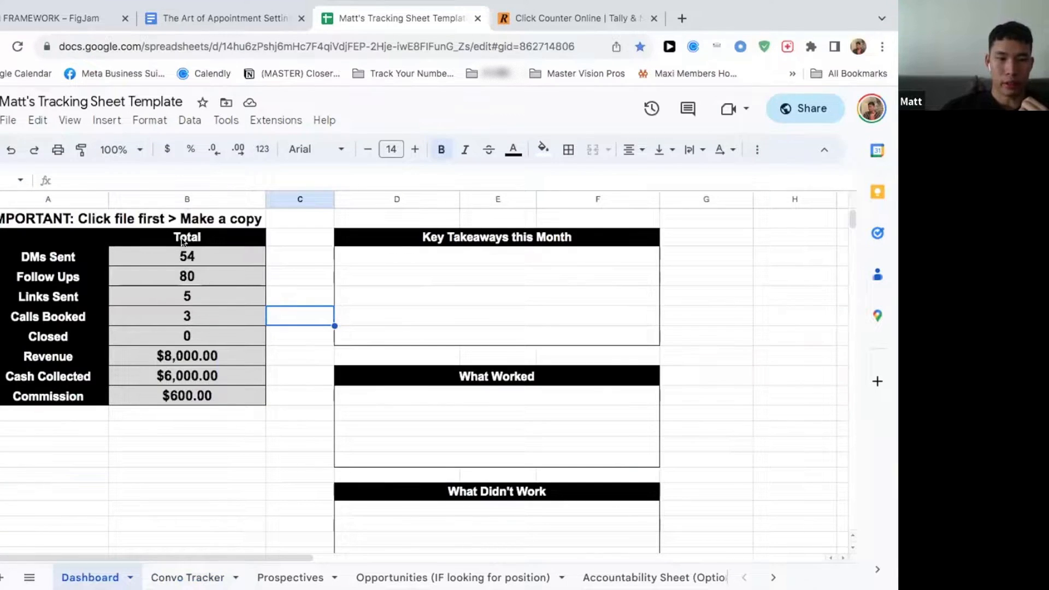
left_click(187, 578)
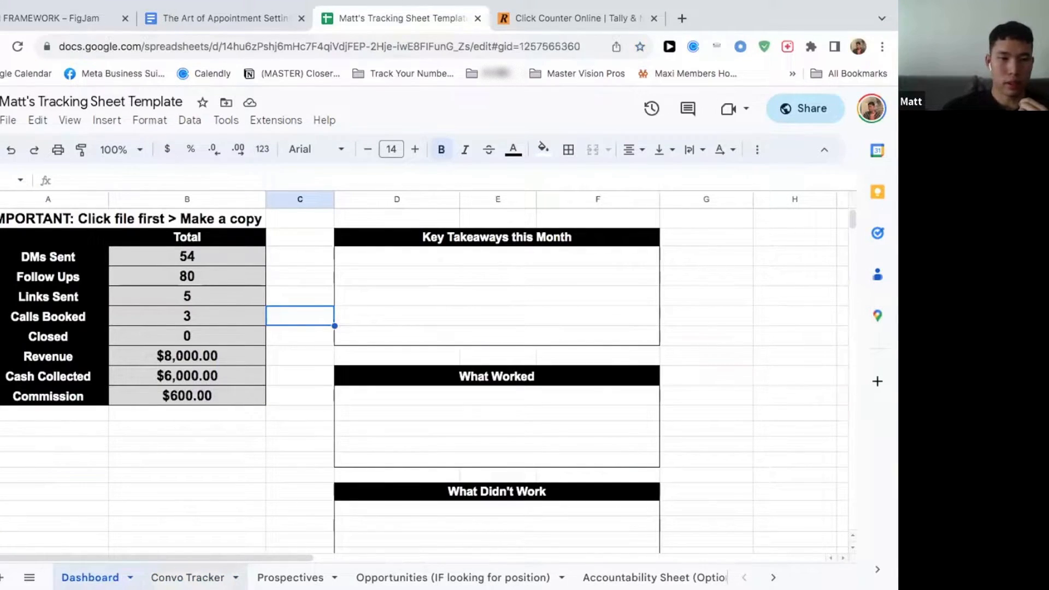
Step: Enter 89 under DMs Sent and 60 under Follow Ups for 10/17/2023 in the Convo Tracker
left_click(112, 493)
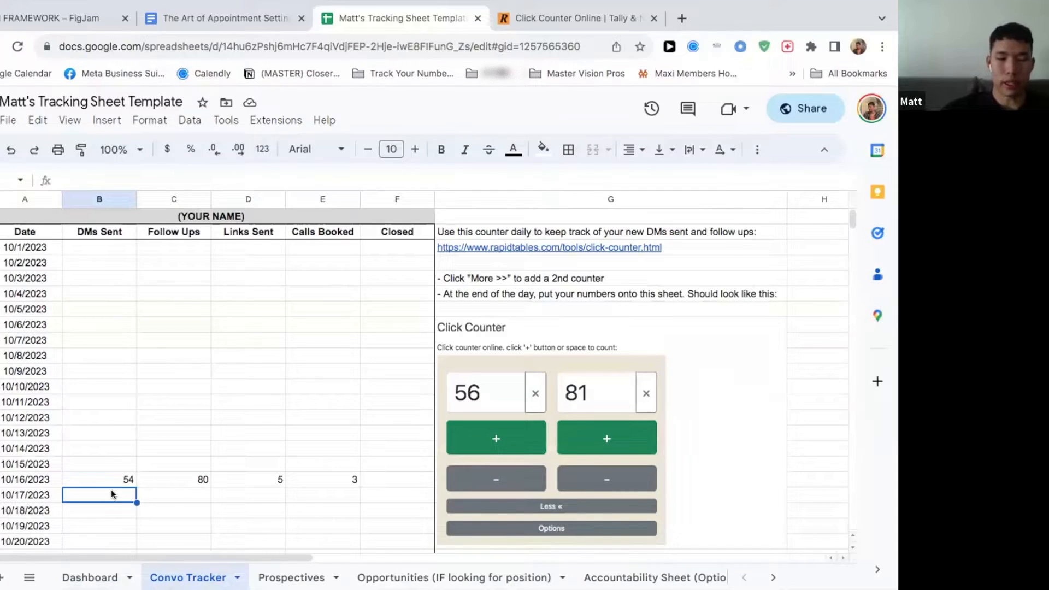
type("2")
key("BackSpace")
type("89")
left_click(165, 488)
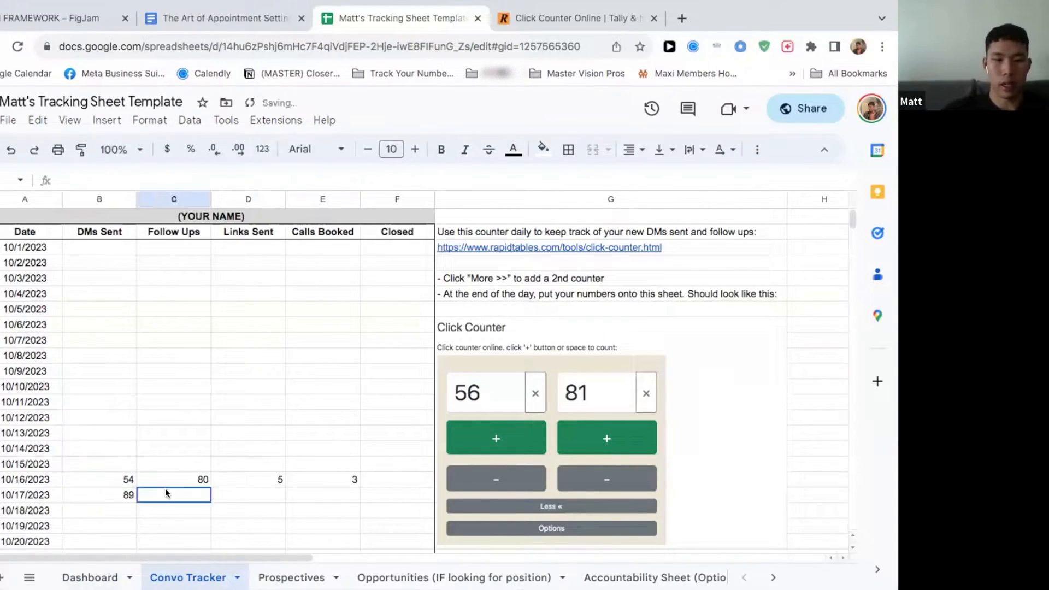
type("60")
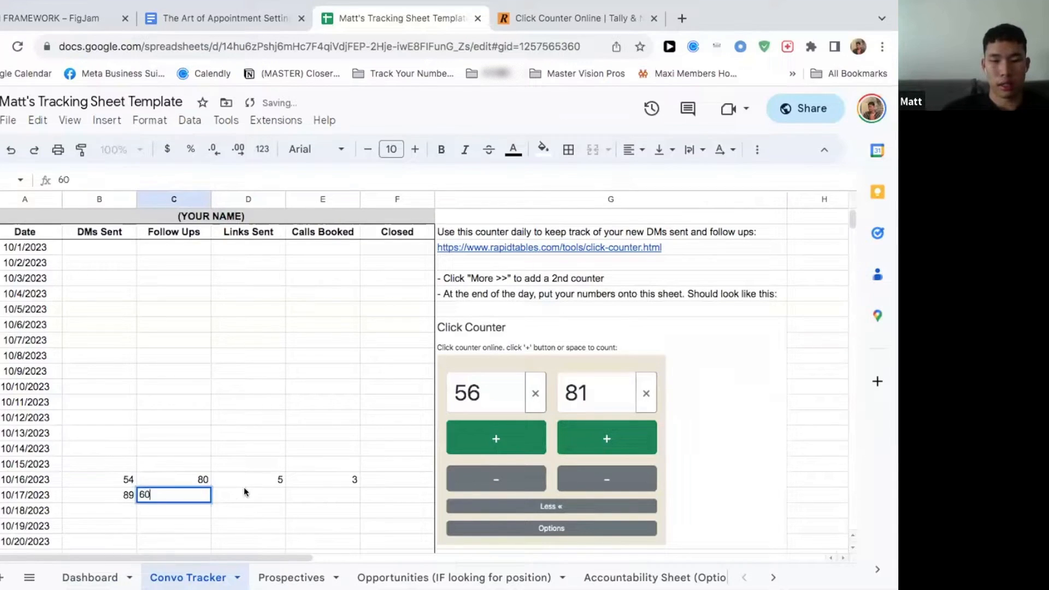
Step: Enter 3 under Links Sent, 3 under Calls Booked and 2 under Closed for 10/17/2023
left_click(244, 495)
type("3")
left_click(333, 495)
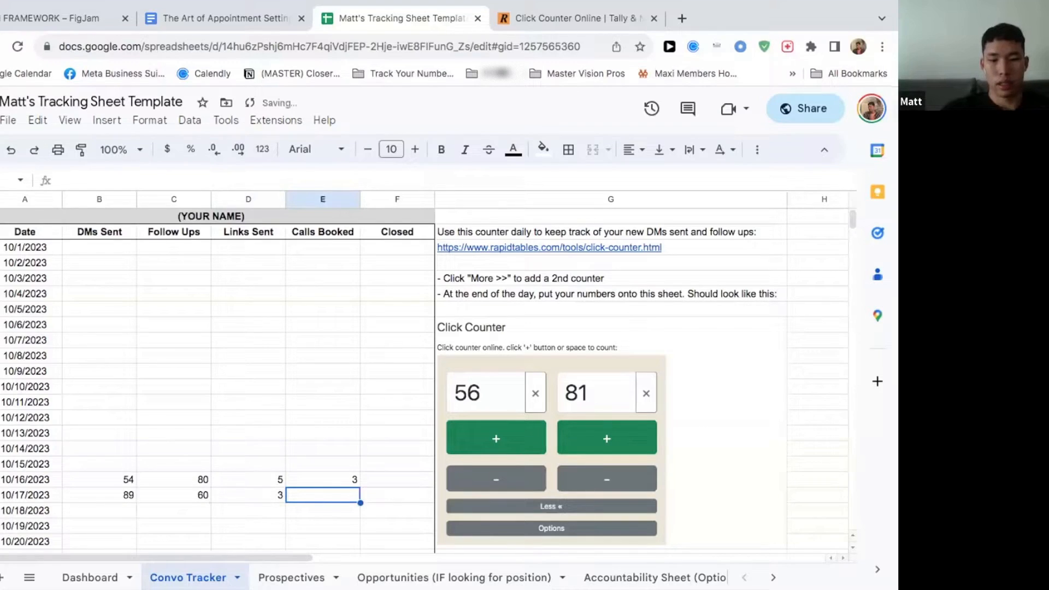
type("3")
left_click(382, 493)
type("2")
left_click(376, 526)
Step: Check the Dashboard totals against the 10/16/2023 and 10/17/2023 entries, and return to the Convo Tracker
scroll(188, 433, "down", 5)
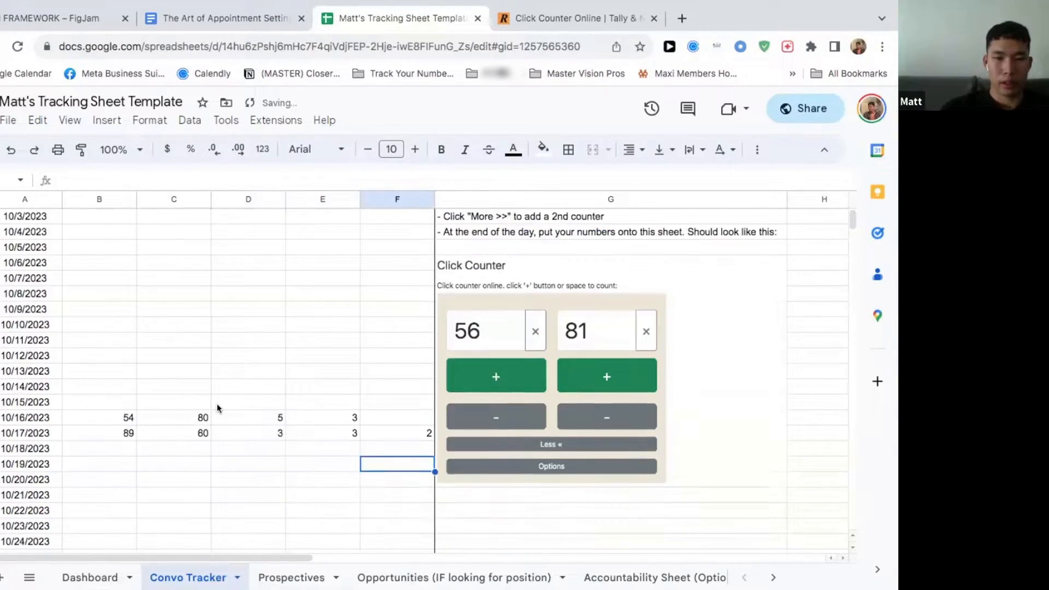
left_click(90, 577)
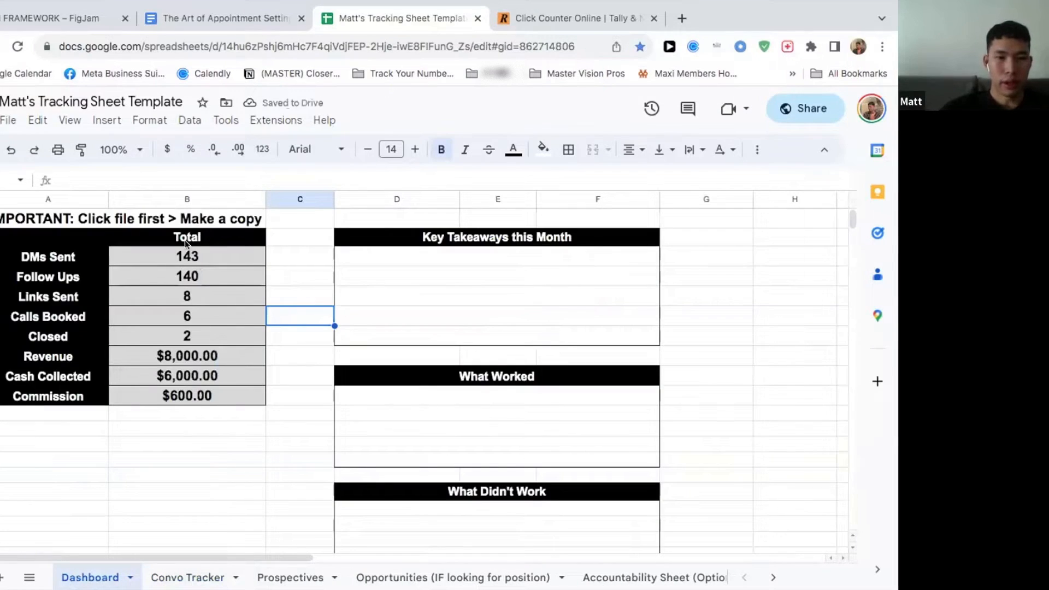
left_click(187, 578)
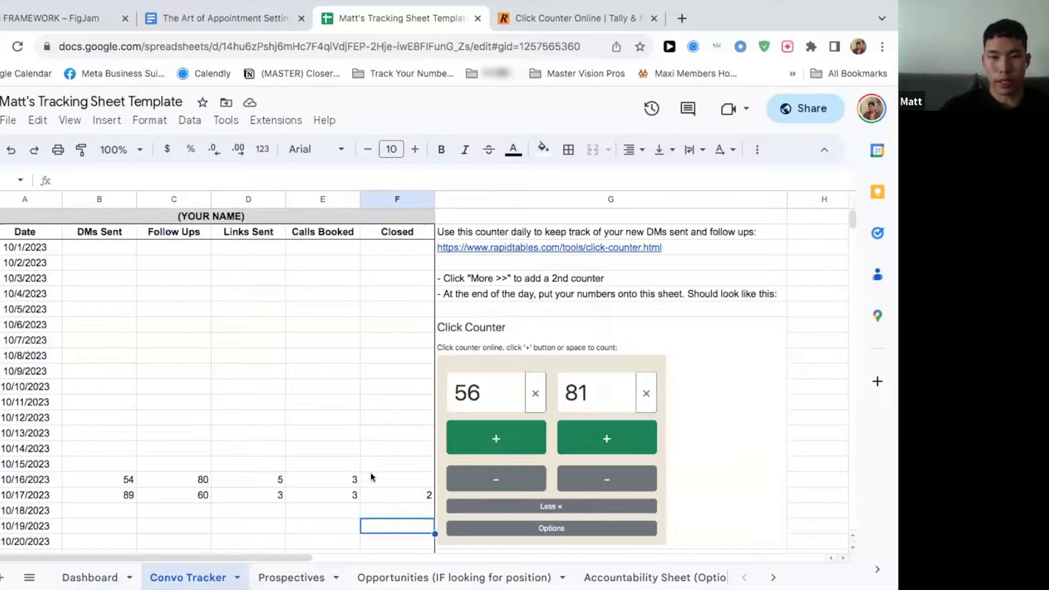
Step: Compare the Convo Tracker with the Prospectives sheet, and examine the prospect columns and the conversions summary there
left_click(328, 575)
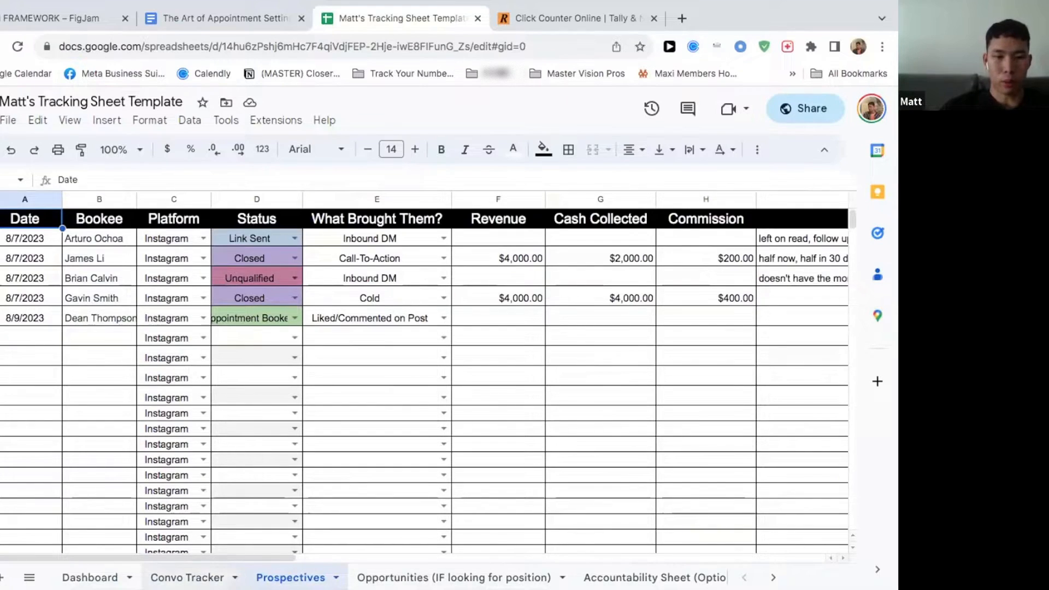
left_click(188, 578)
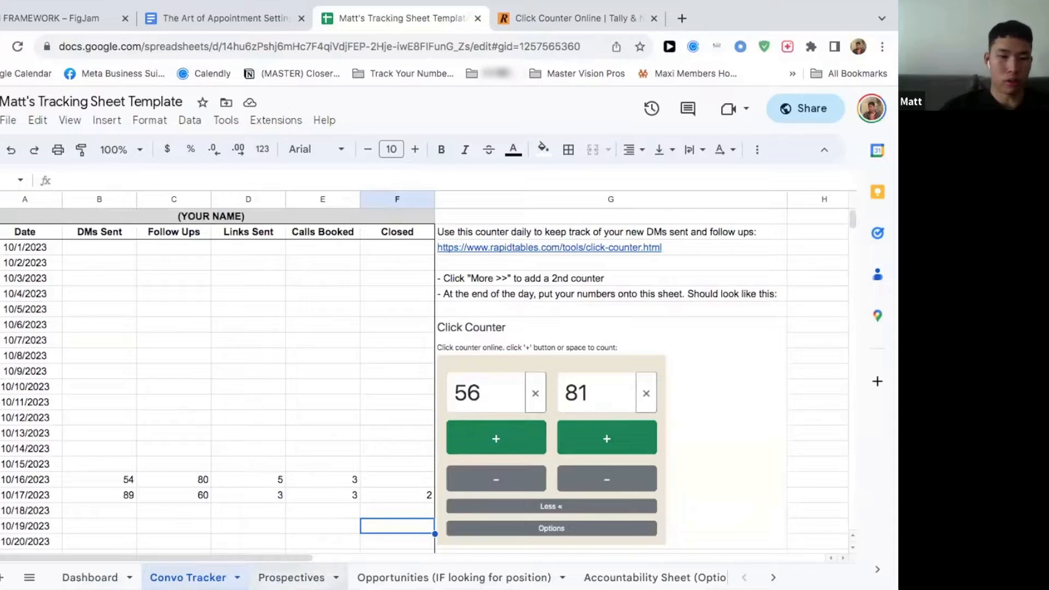
left_click(292, 578)
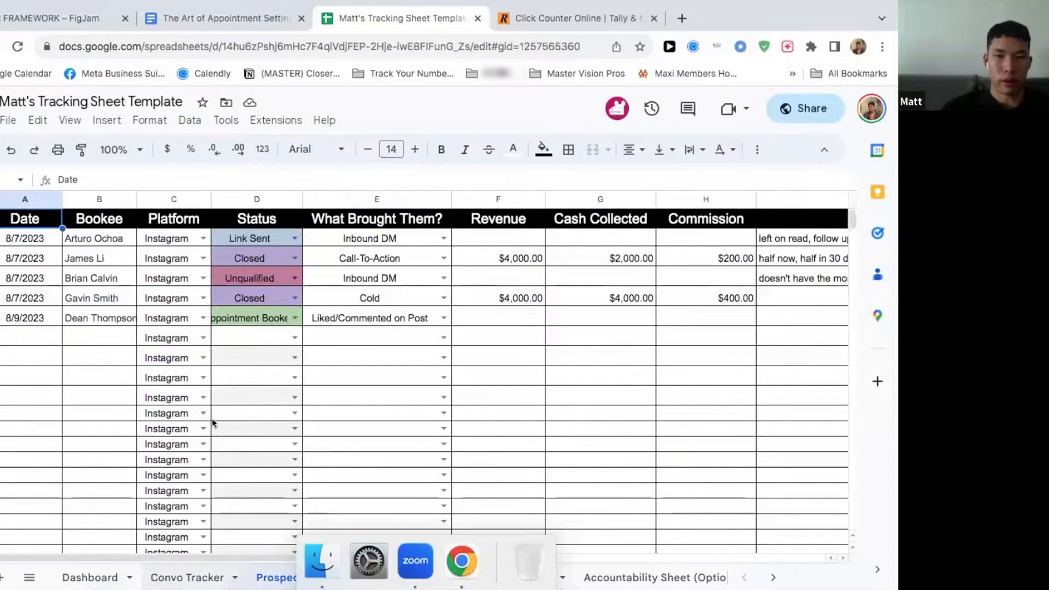
left_click(188, 578)
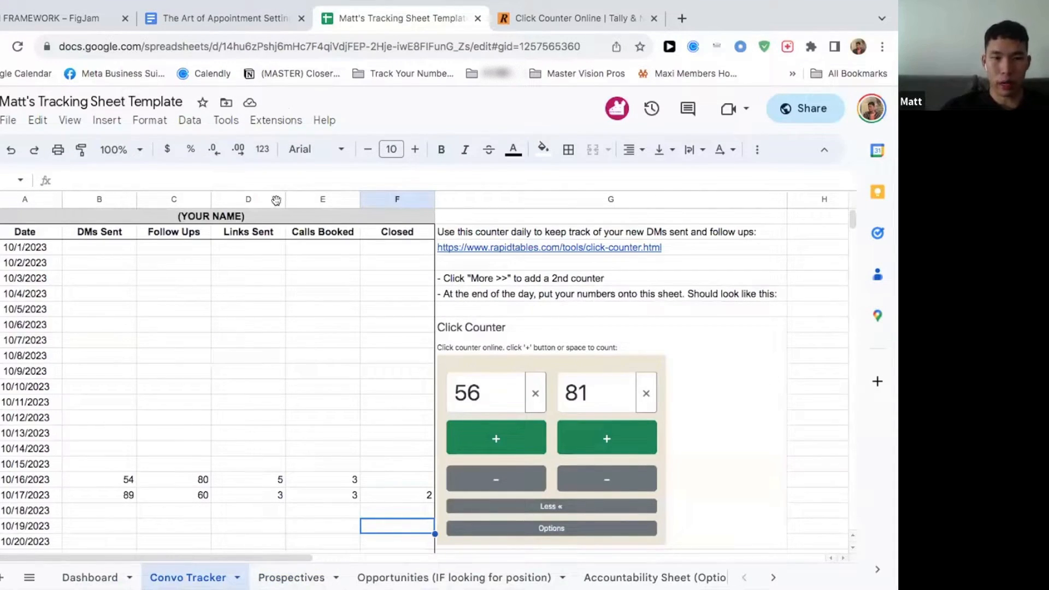
left_click(285, 575)
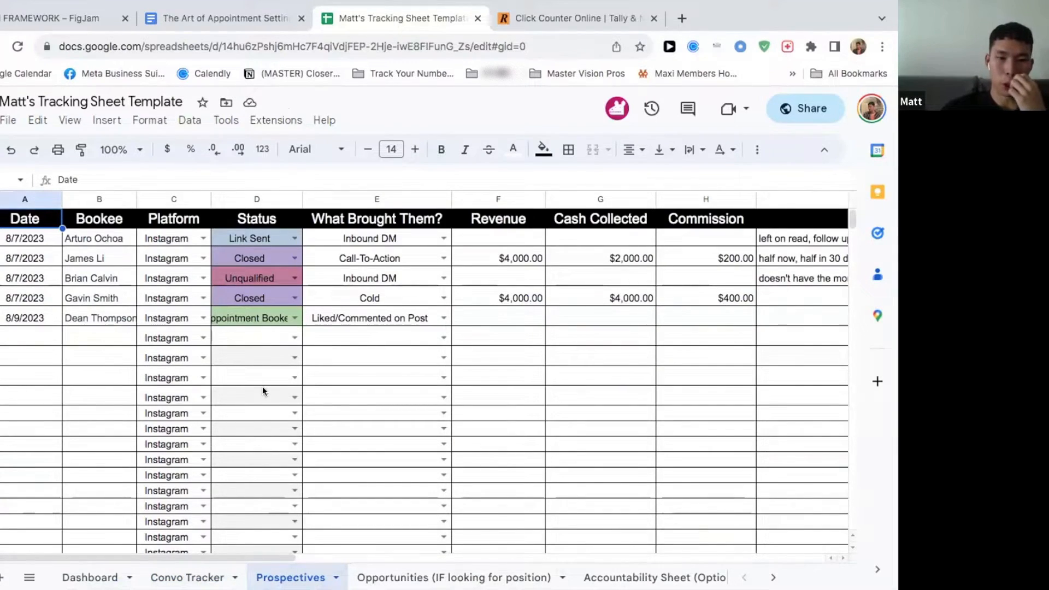
scroll(262, 386, "right", 10)
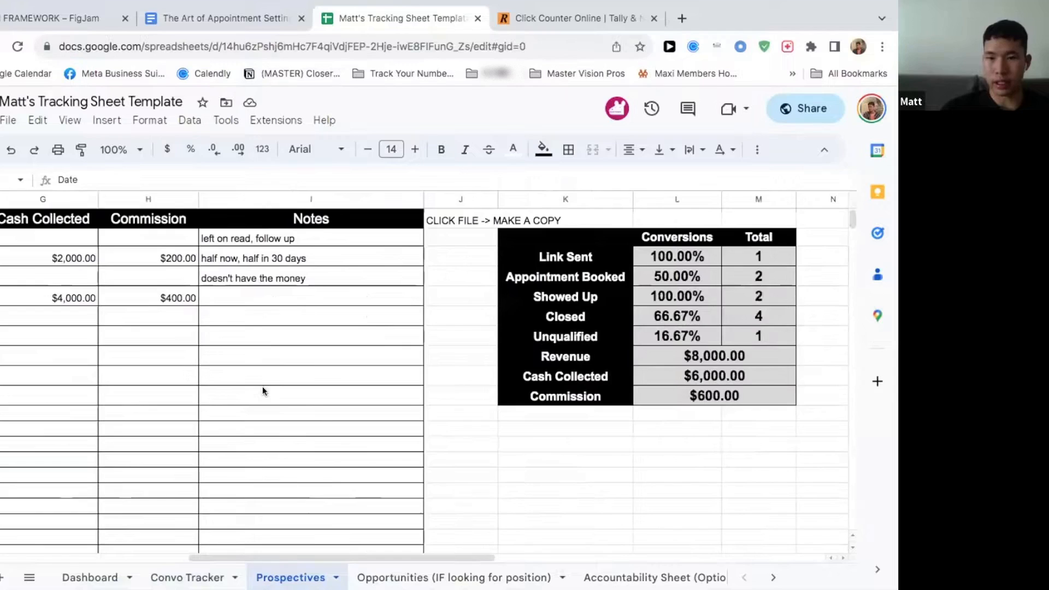
scroll(263, 386, "left", 10)
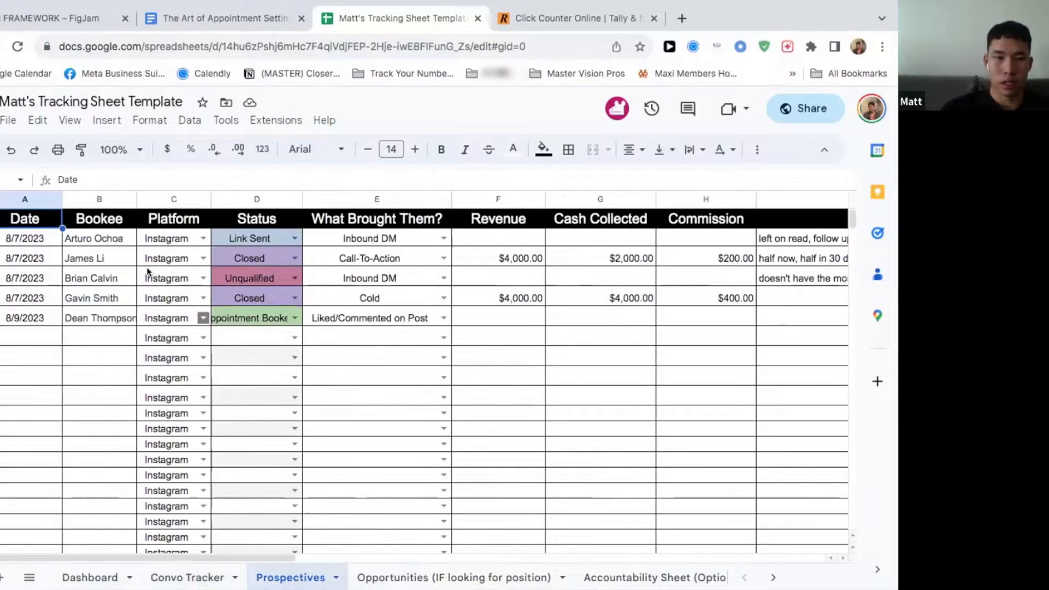
Step: Clear the five sample prospect rows in Prospectives and refill them with the default Instagram platform and blank Status formatting
left_click(29, 237)
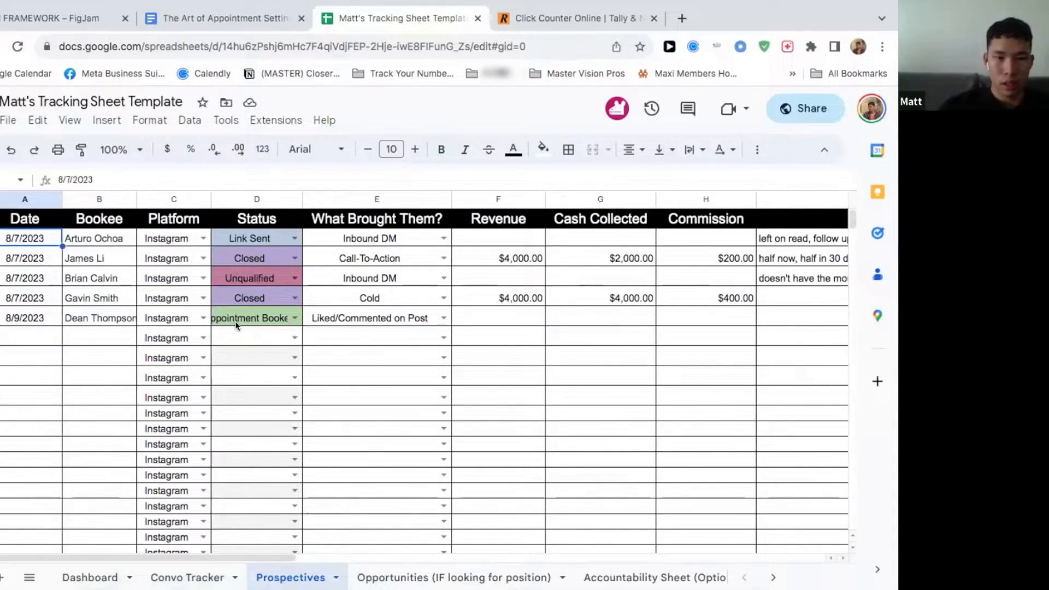
scroll(235, 320, "right", 6)
left_click(514, 314, "shift")
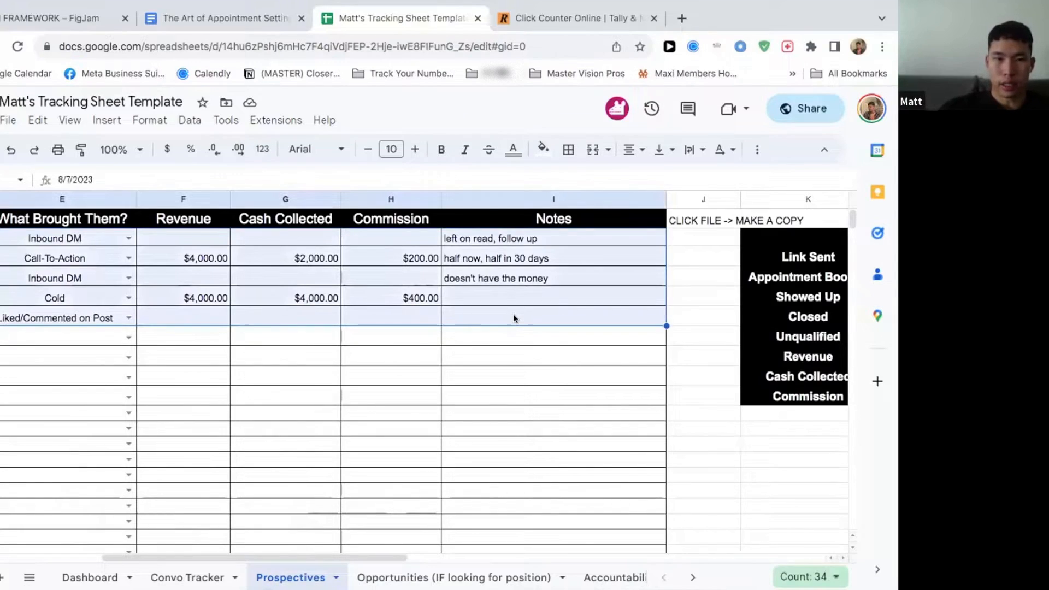
key("Delete")
scroll(235, 300, "left", 6)
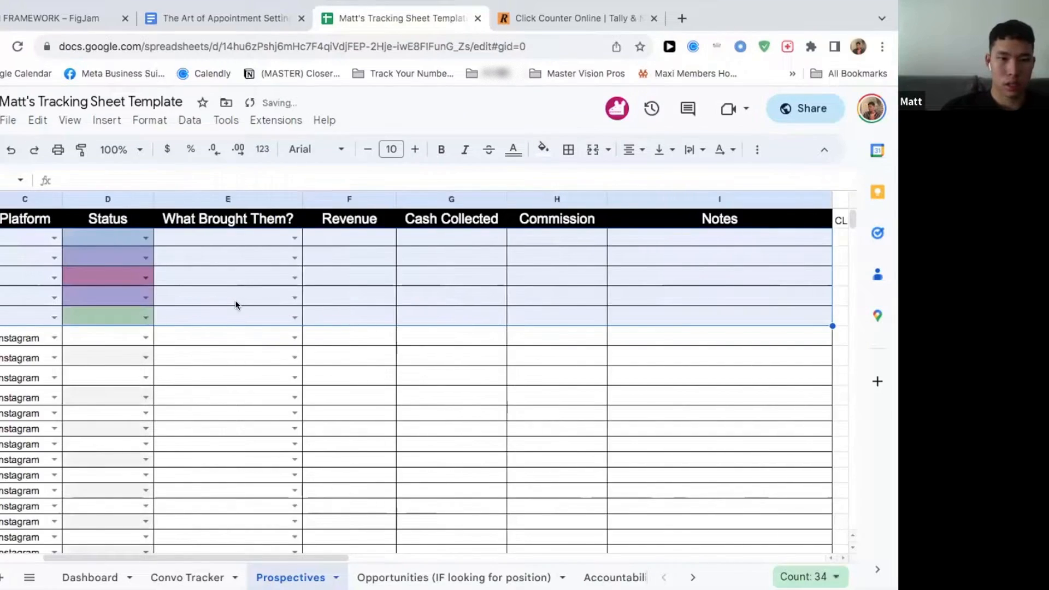
left_click(183, 336)
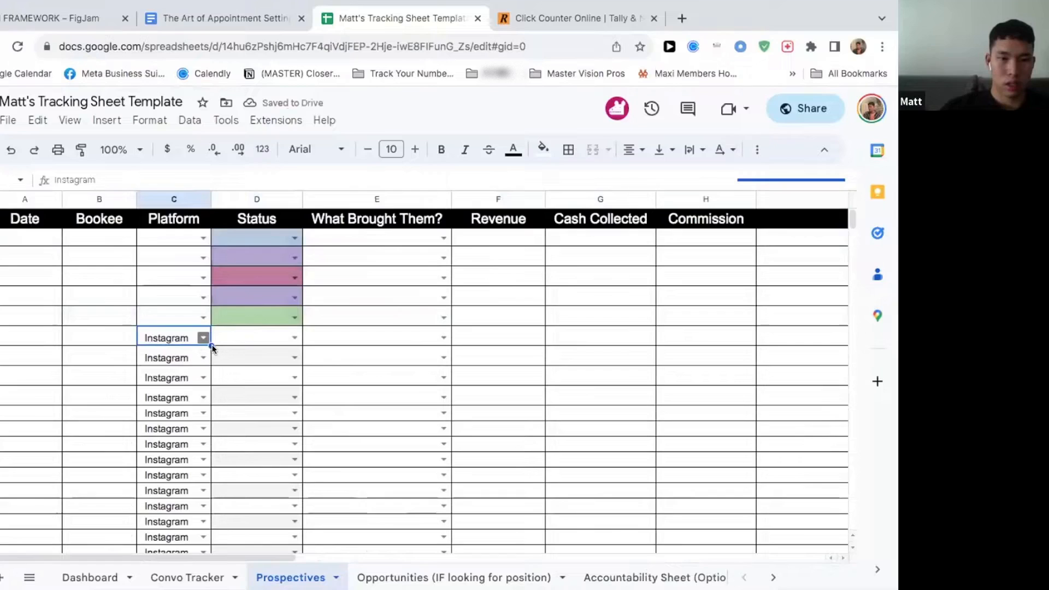
left_click_drag(212, 346, 41, 237)
Step: Set the Date of the first two prospect rows to 10/17/2023
double_click(41, 236)
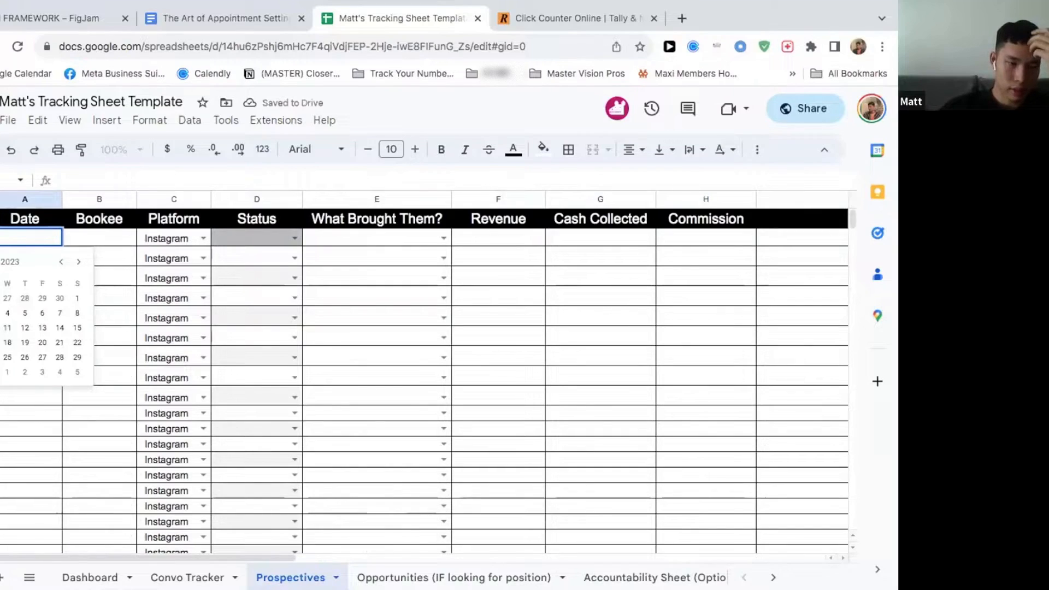
left_click(1, 343)
left_click(34, 252)
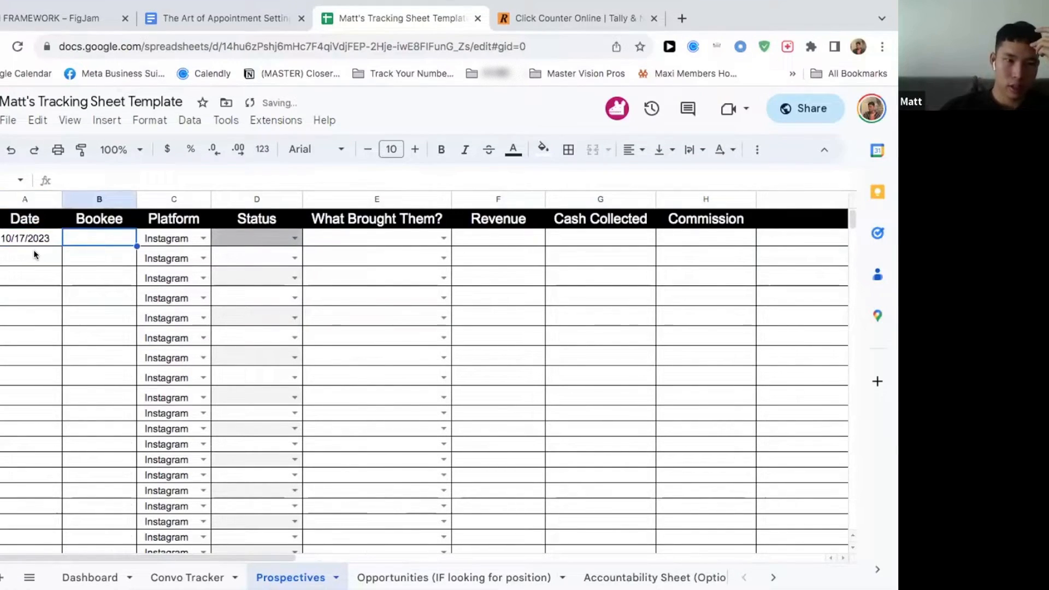
double_click(33, 252)
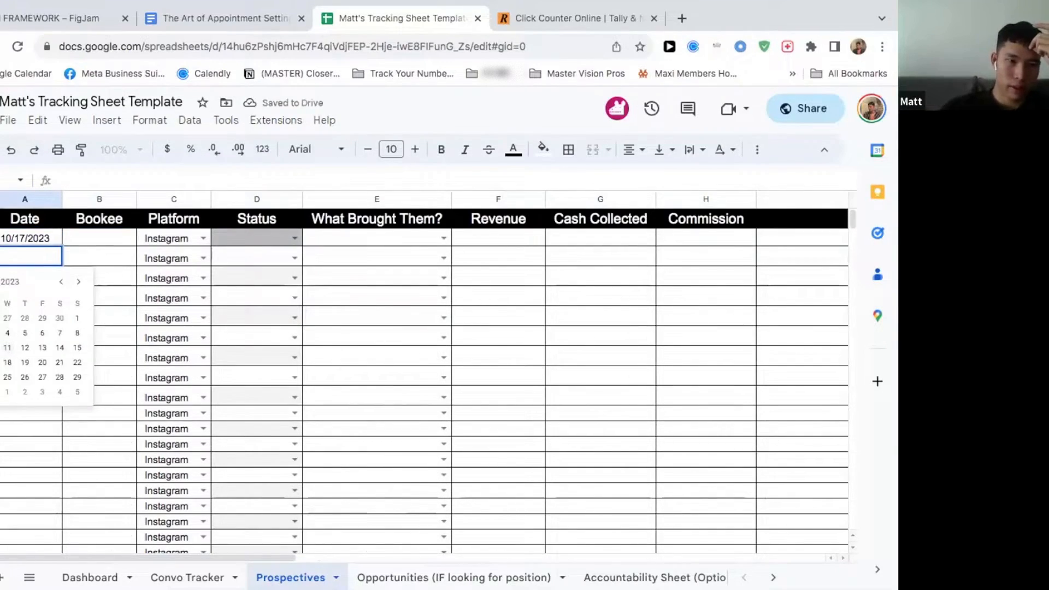
left_click(1, 343)
Step: Enter the first prospect's full name under Bookee, replacing the autocompleted booking link
left_click(100, 239)
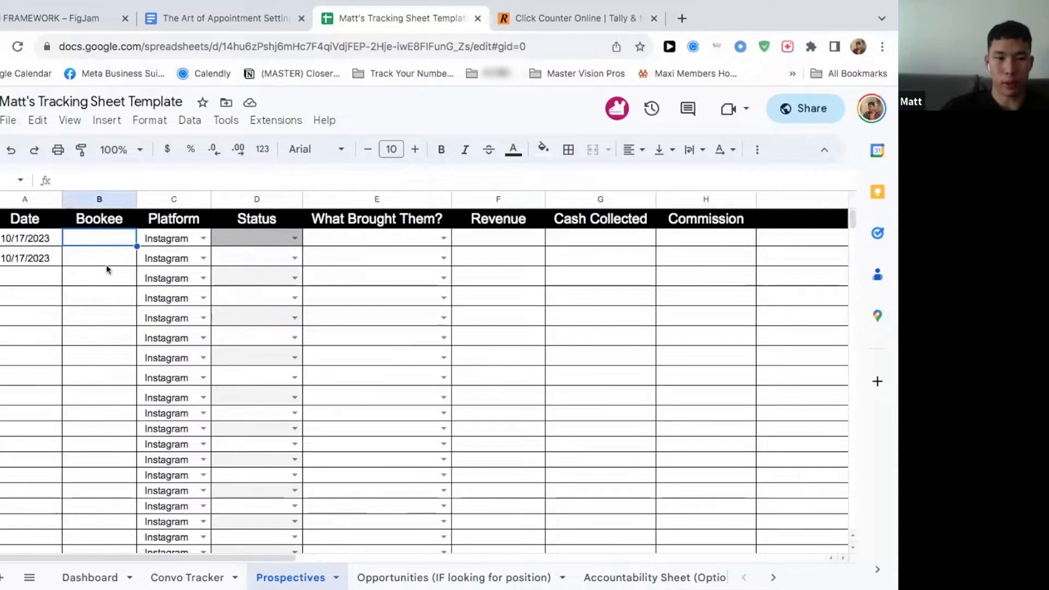
type("Ada")
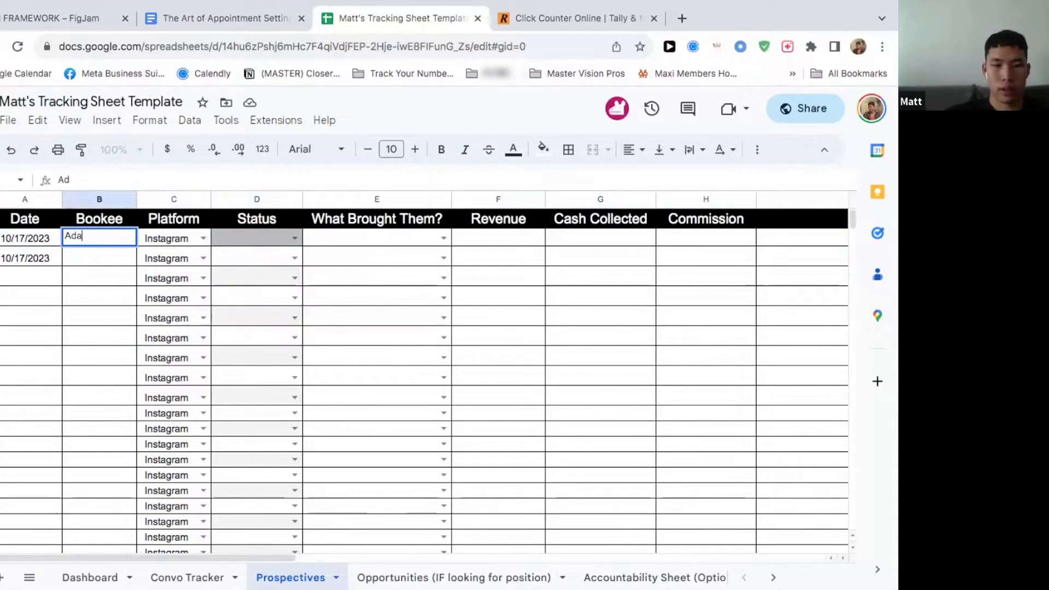
type("m")
left_click(249, 178)
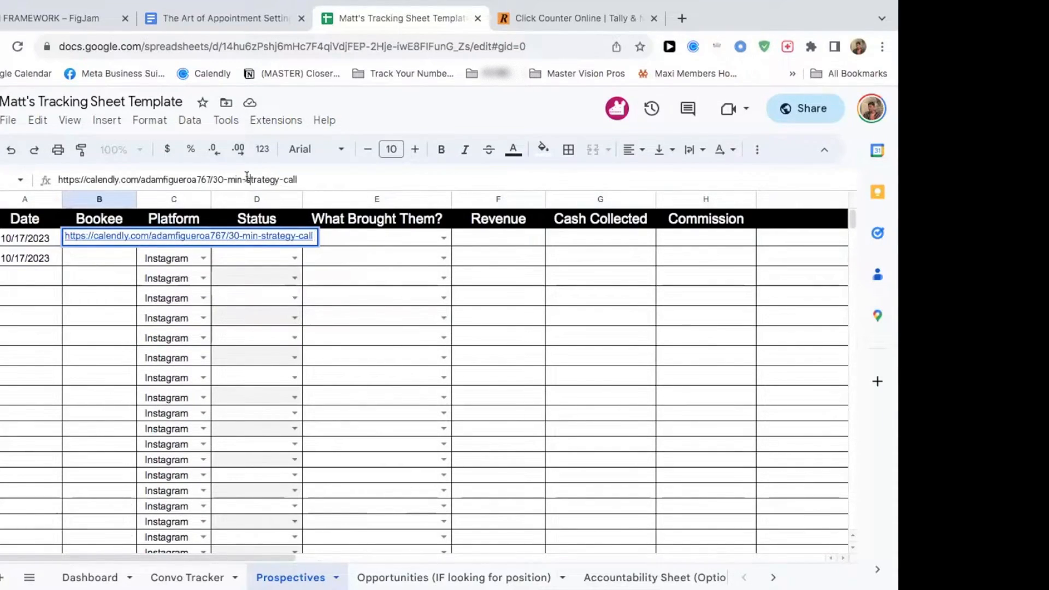
key("ctrl+a")
type("Adam Smith")
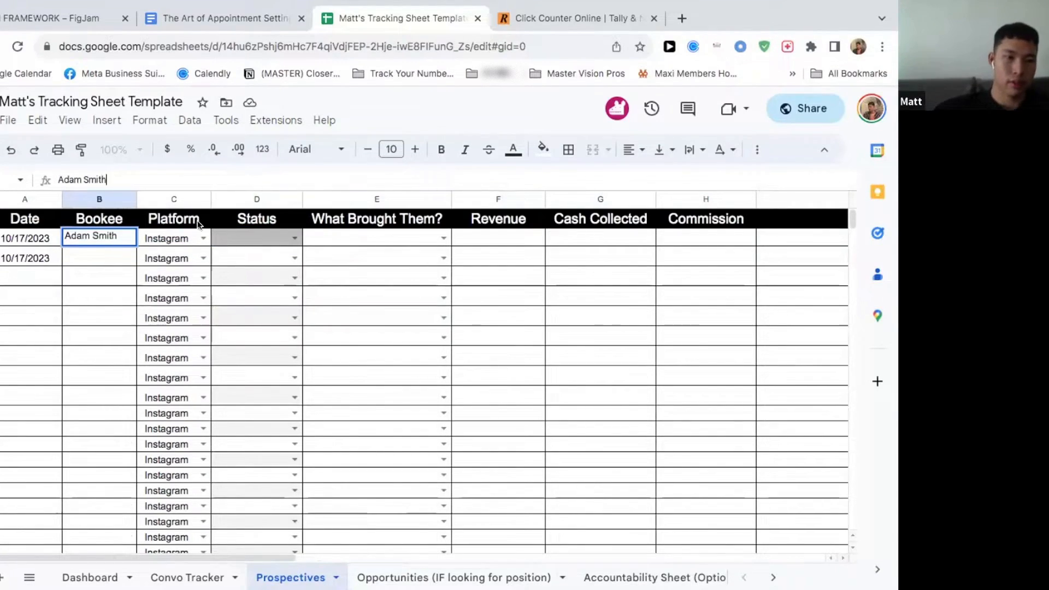
Step: Enter the second prospect's full name under Bookee in the second row
left_click(130, 254)
type("Brian Smit")
type("h")
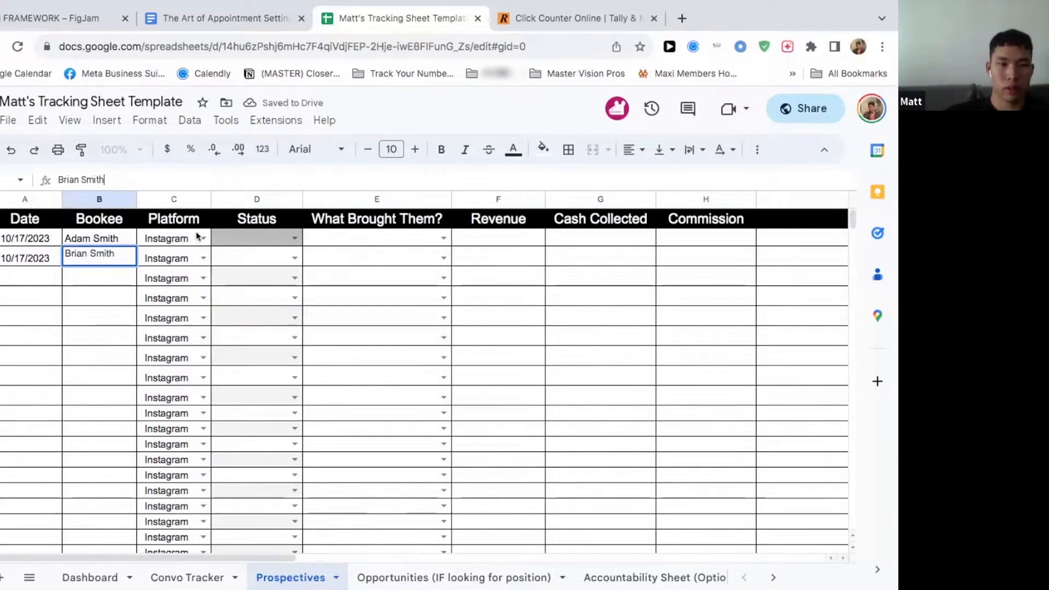
Step: Set the first prospect's Status to Closed, and switch it to Appointment Booked
left_click(283, 234)
left_click(292, 236)
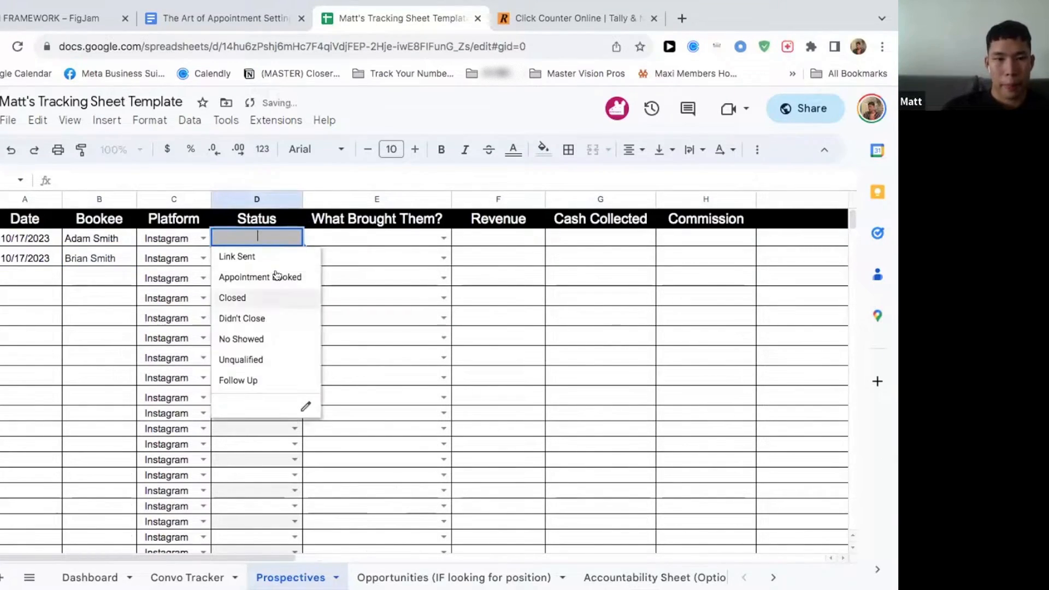
left_click(269, 297)
left_click(294, 238)
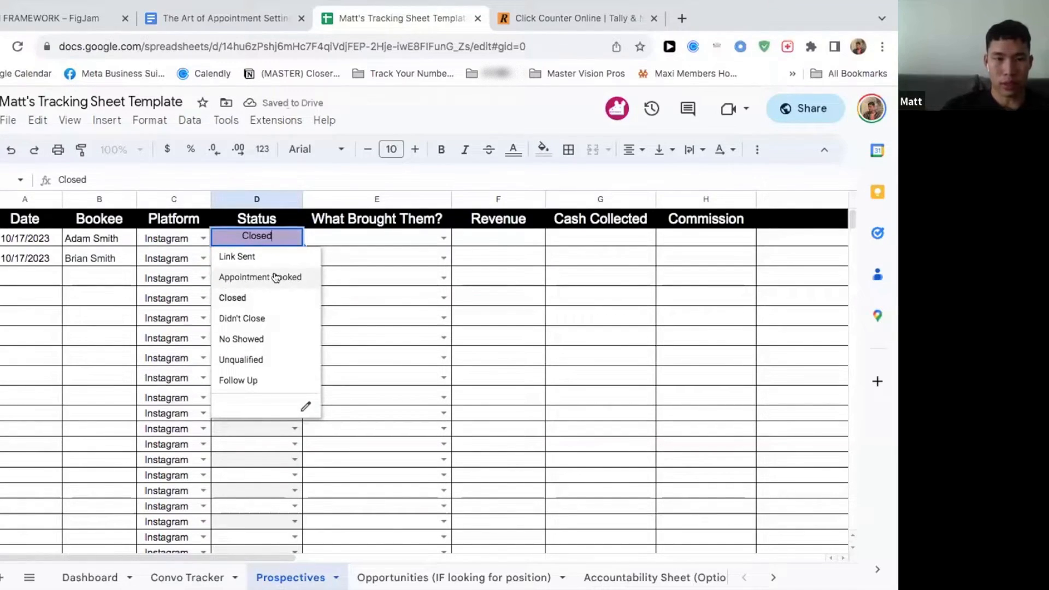
left_click(272, 278)
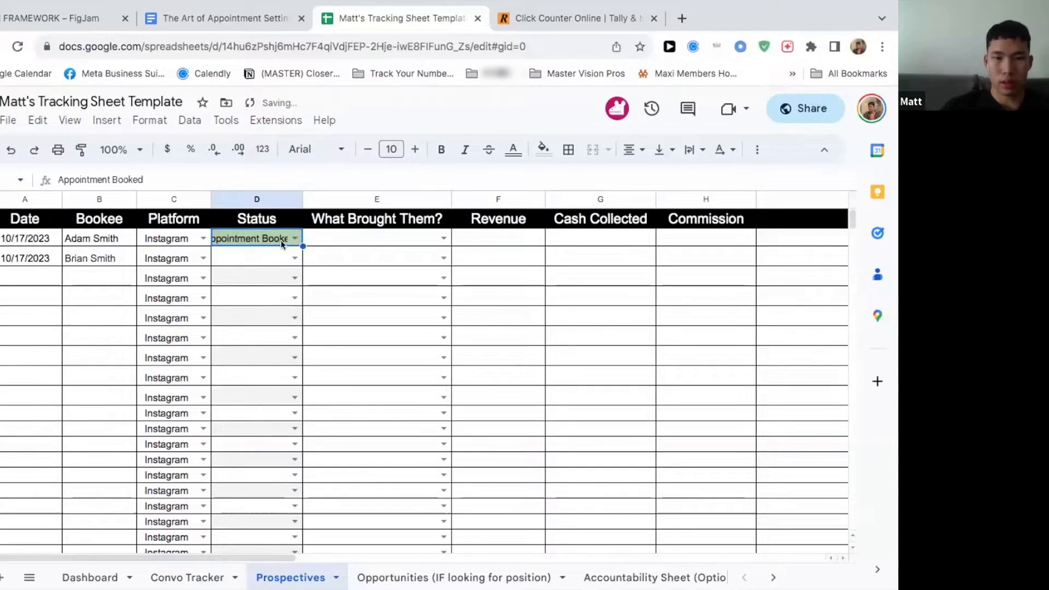
Step: Set the Status of both prospects to Closed
left_click(294, 236)
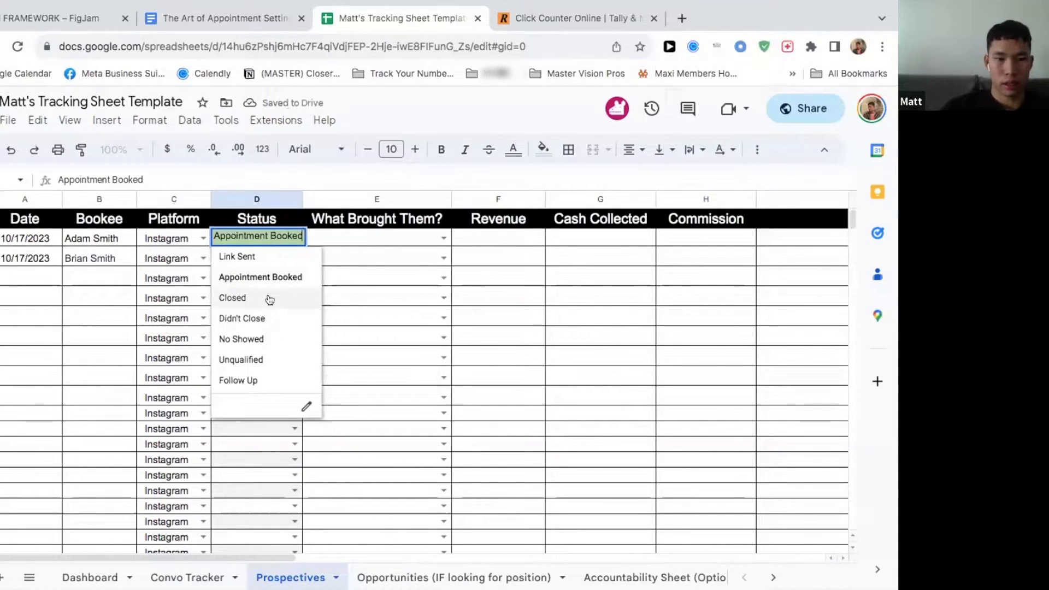
left_click(264, 298)
left_click(295, 258)
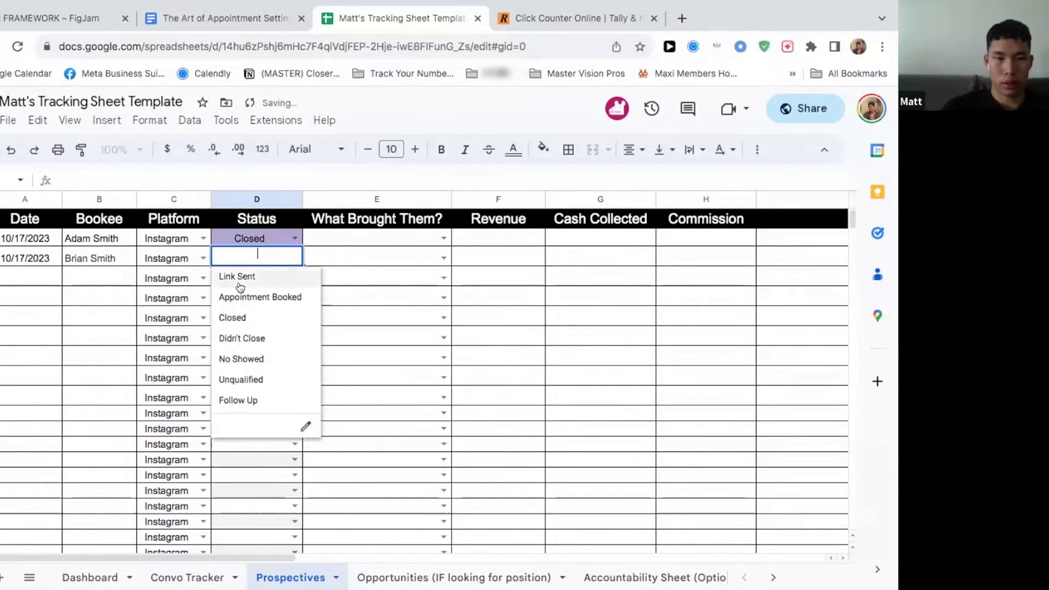
left_click(253, 319)
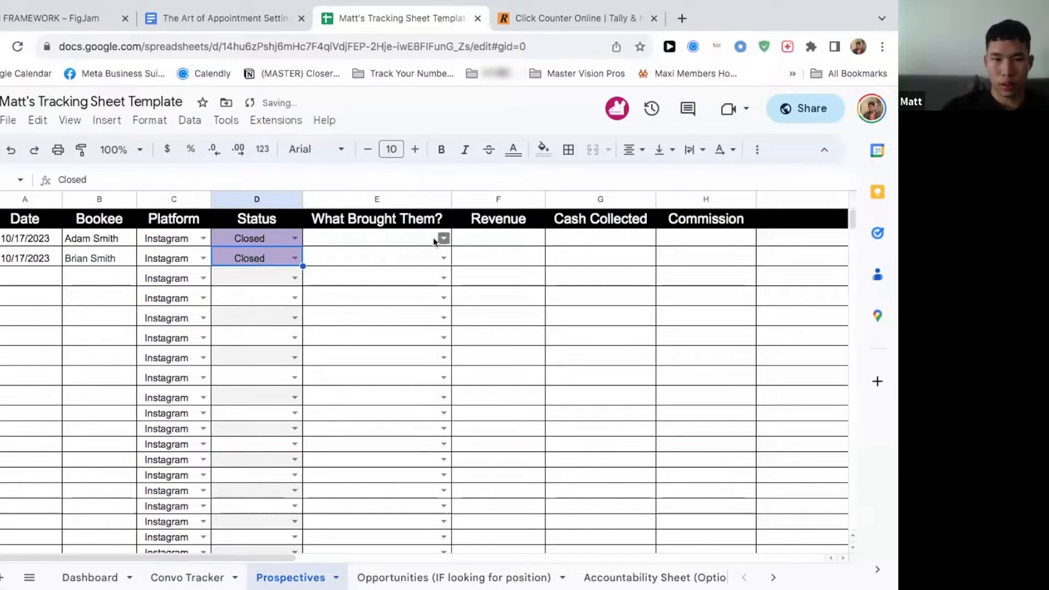
Step: Set the first prospect's What Brought Them? to Call-To-Action, and replace it with Liked/Commented on Post
left_click(442, 238)
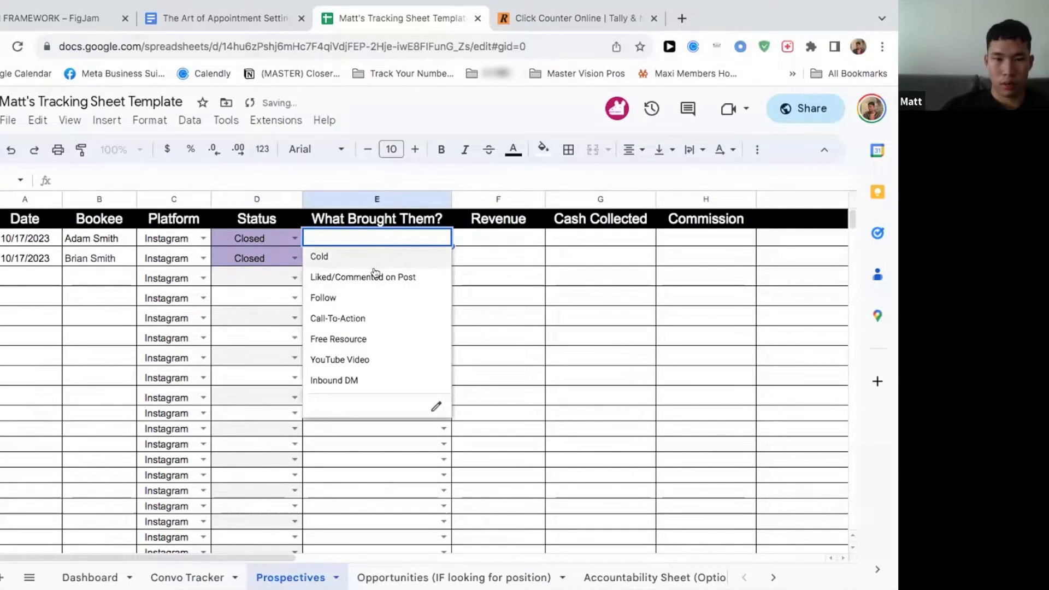
left_click(353, 317)
left_click(443, 258)
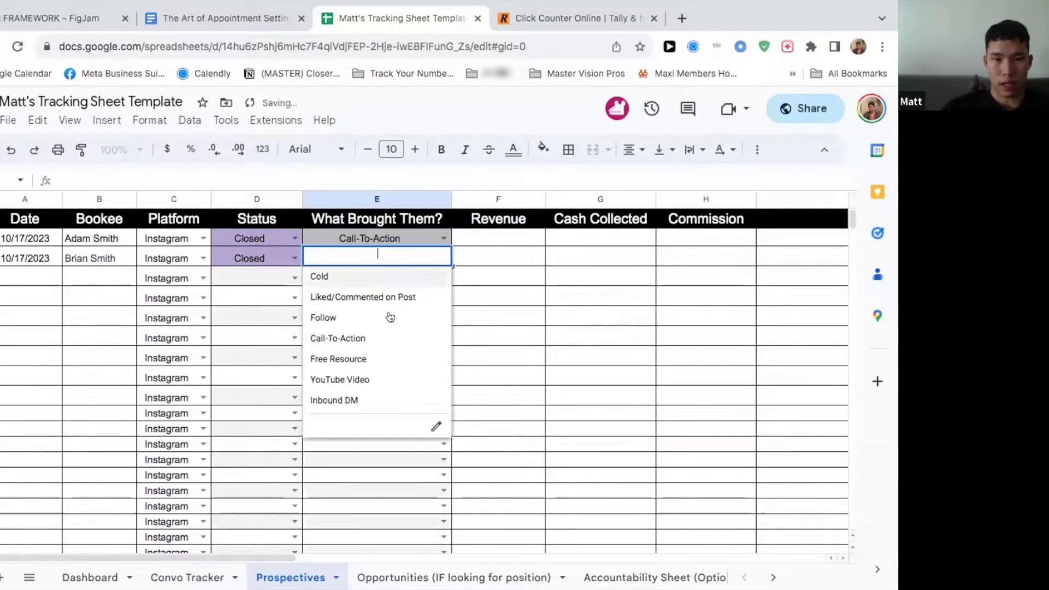
left_click(444, 238)
left_click(385, 277)
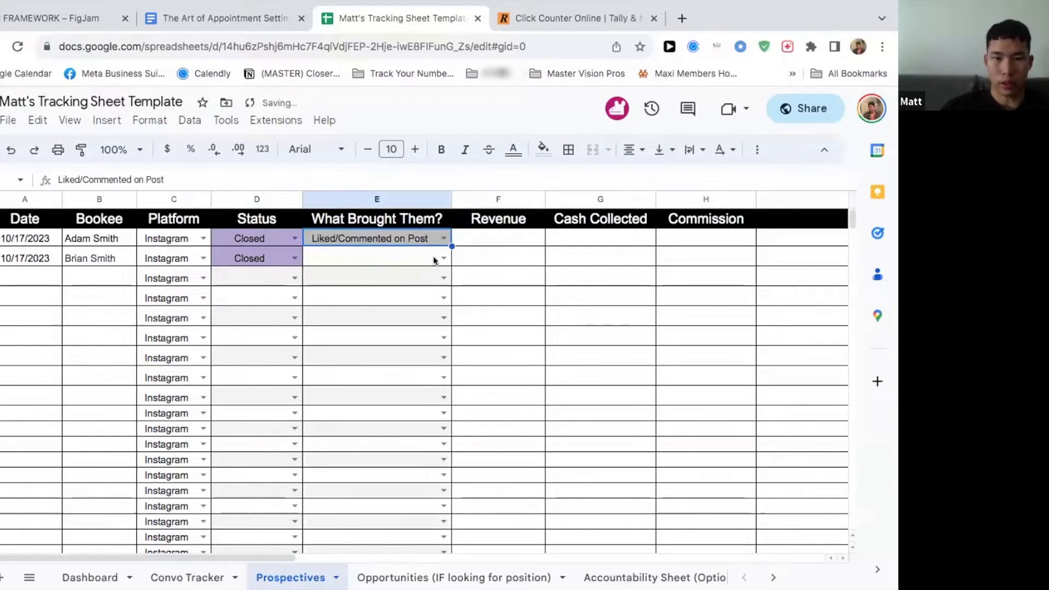
Step: Set the second prospect's What Brought Them? to Follow
left_click(440, 258)
left_click(377, 317)
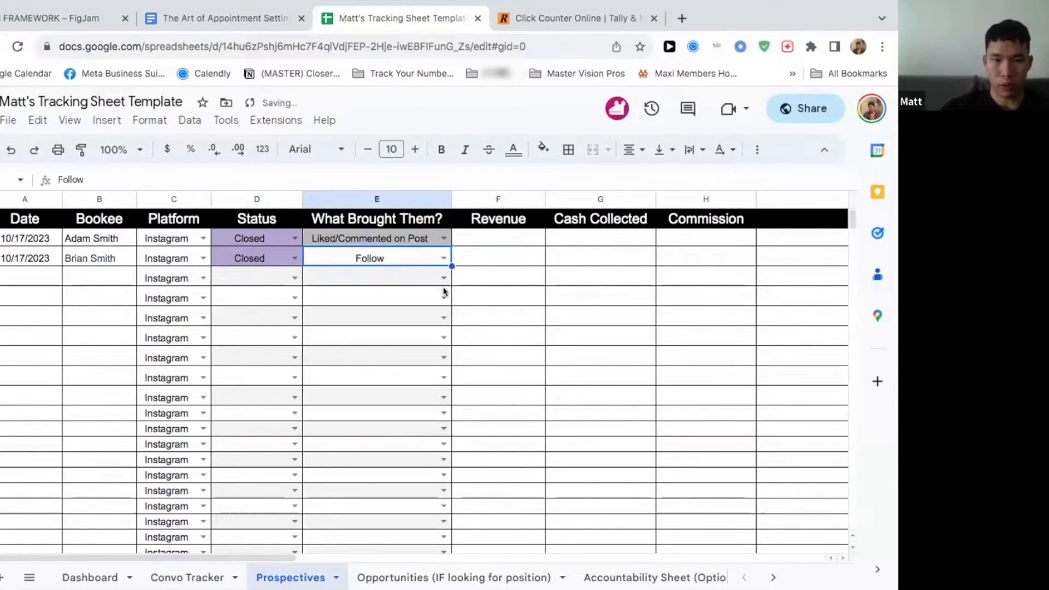
Step: Enter 3500 as the first prospect's Revenue
left_click(504, 237)
scroll(504, 244, "right", 5)
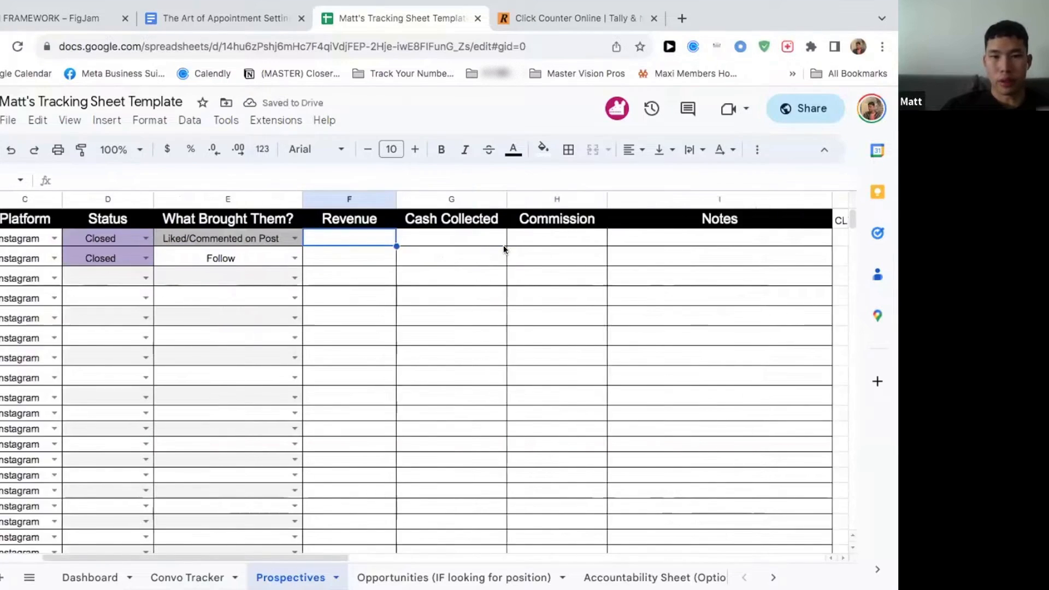
scroll(503, 247, "left", 5)
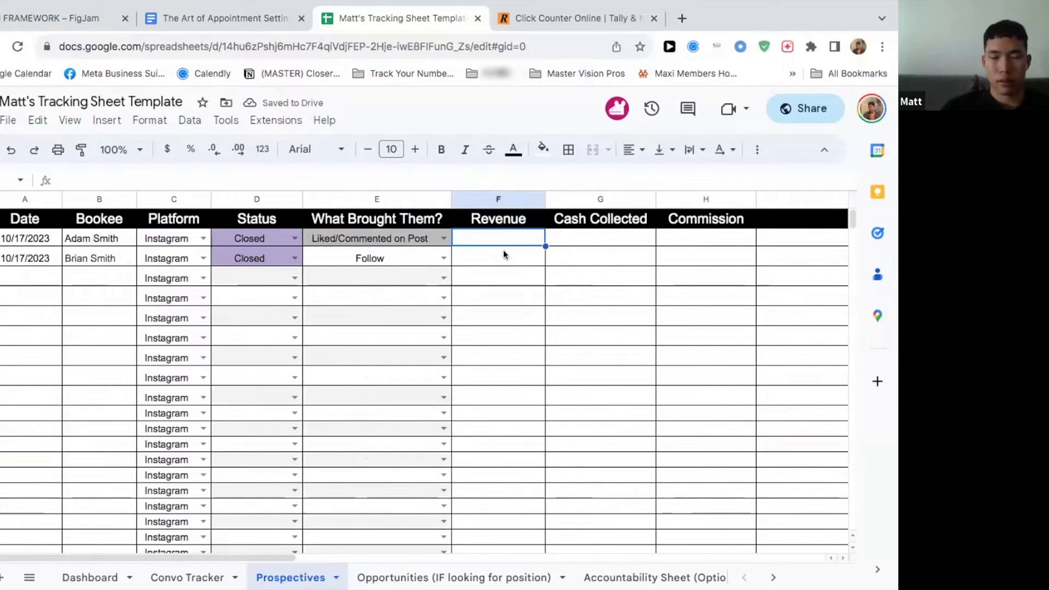
scroll(503, 250, "right", 2)
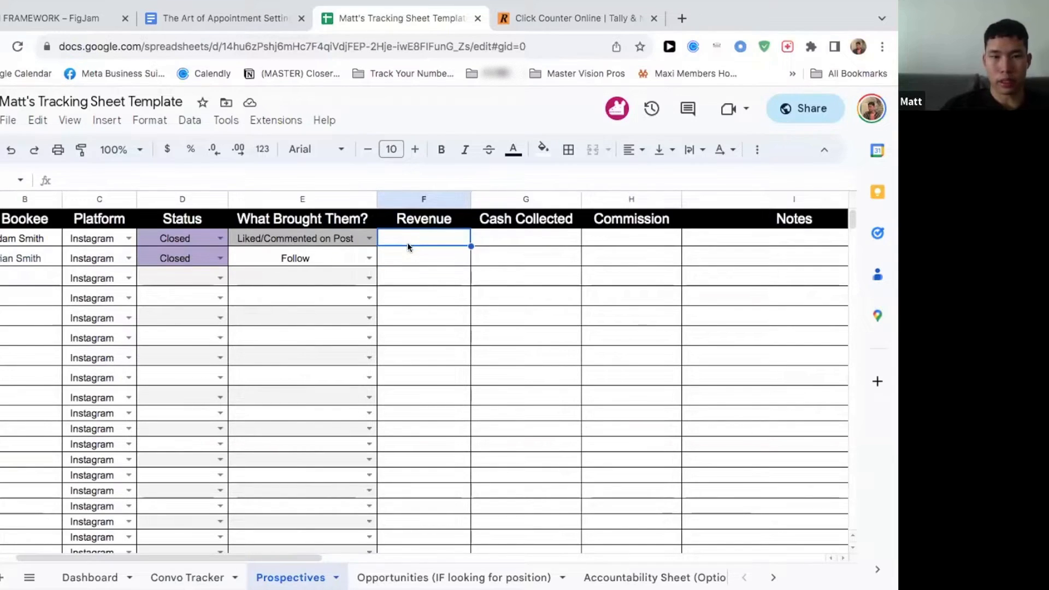
type("3500")
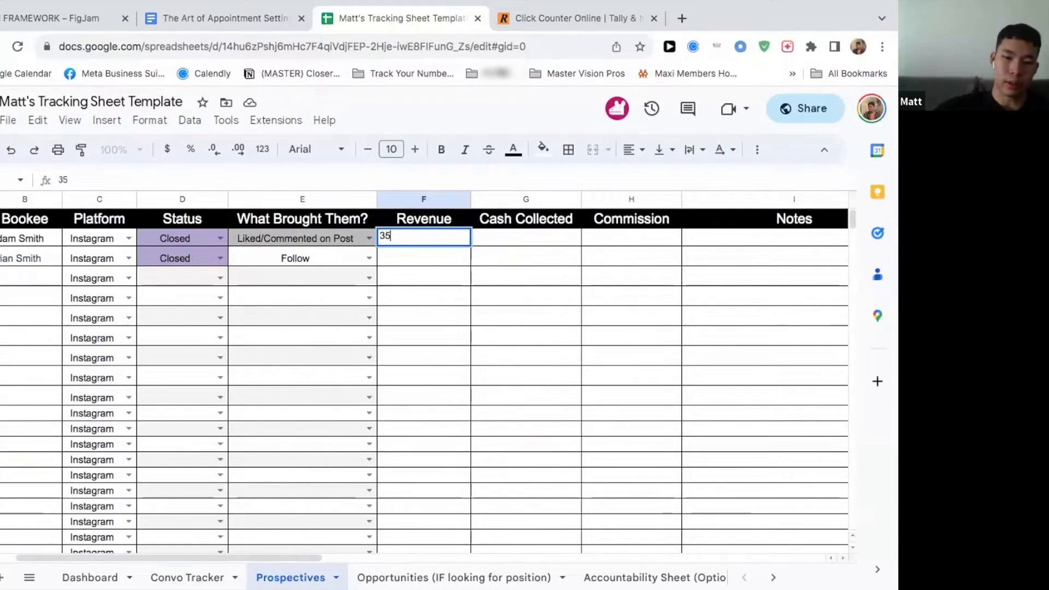
left_click(493, 244)
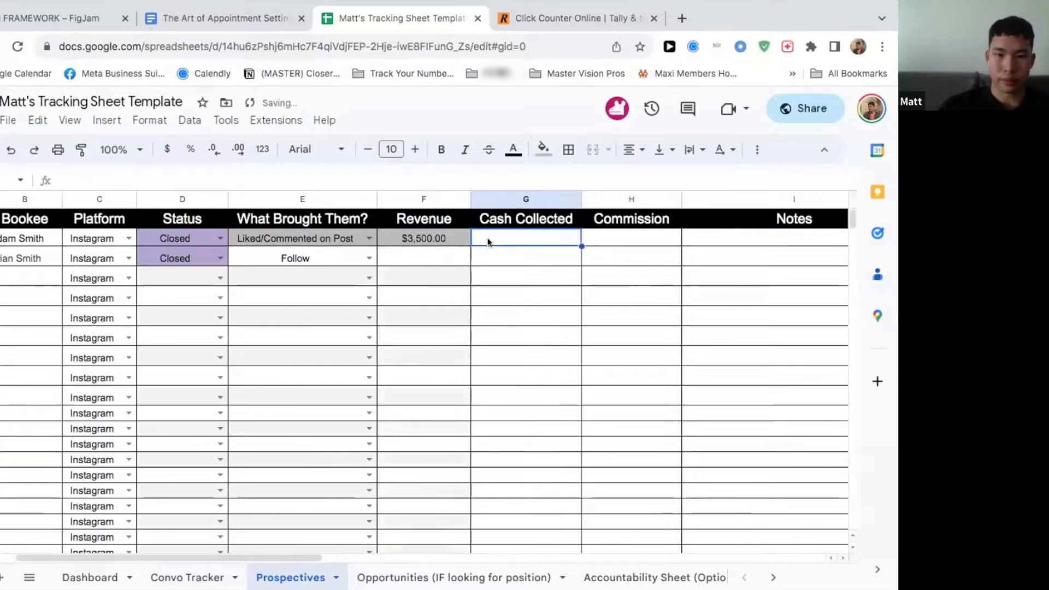
Step: Enter 1800 as the second prospect's Revenue
left_click(441, 254)
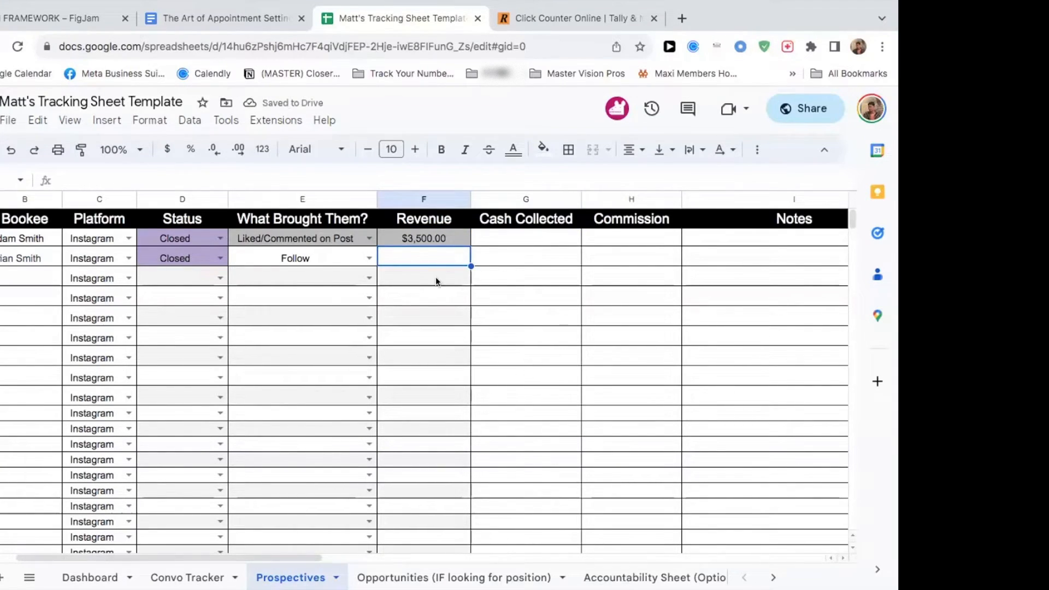
type("1800")
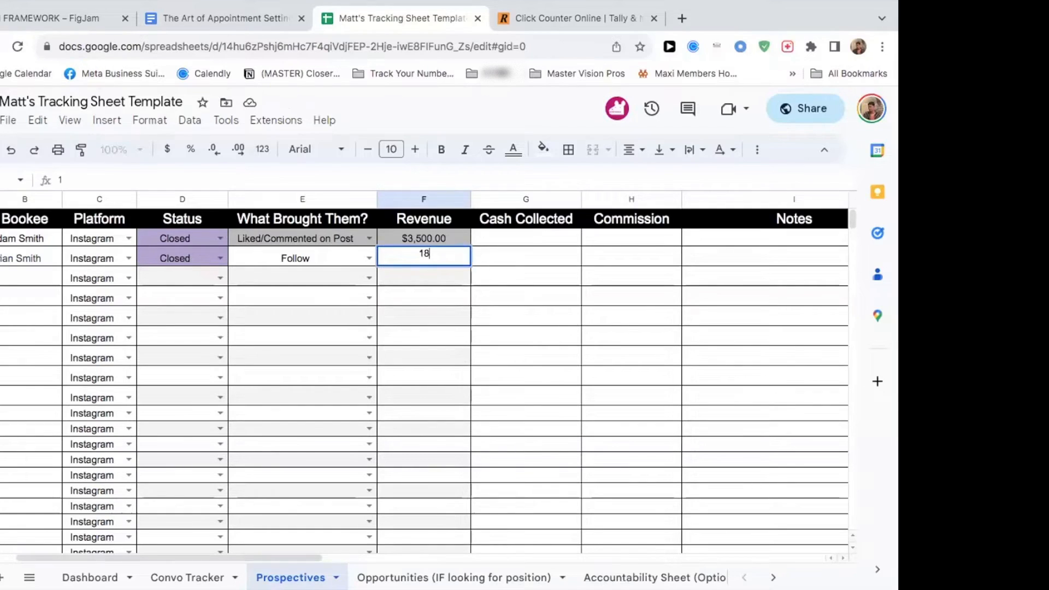
left_click(489, 257)
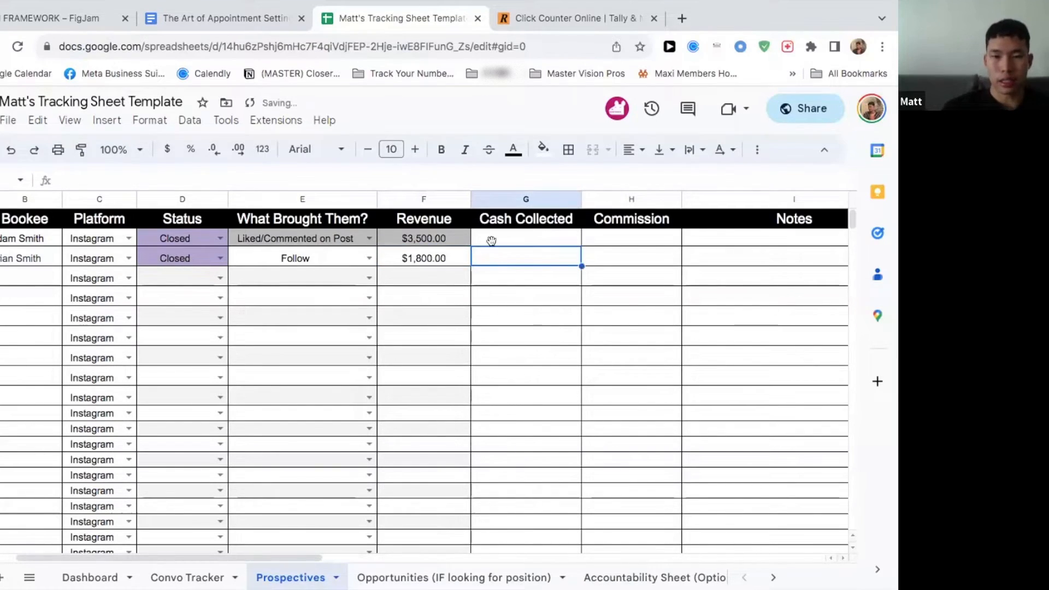
Step: Record Cash Collected as 2000 for the first prospect and 1800 for the second
left_click(492, 237)
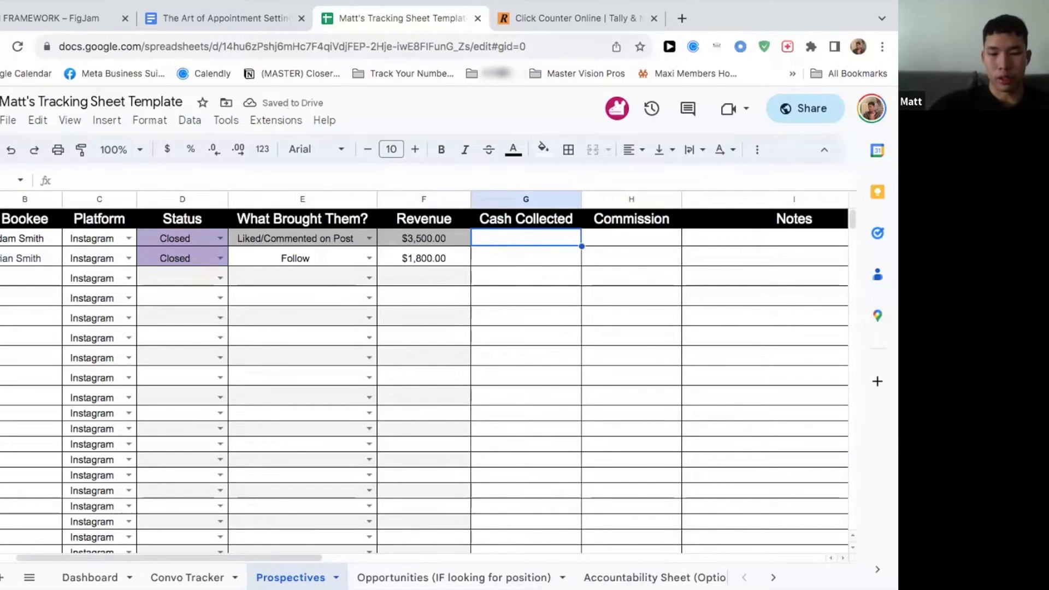
type("2000")
left_click(526, 291)
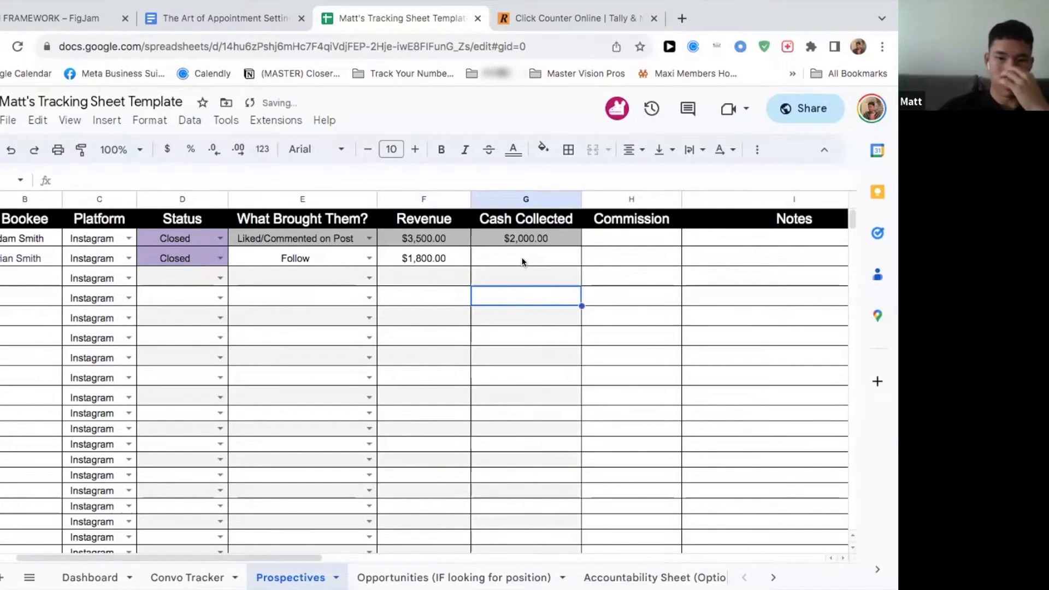
left_click(495, 260)
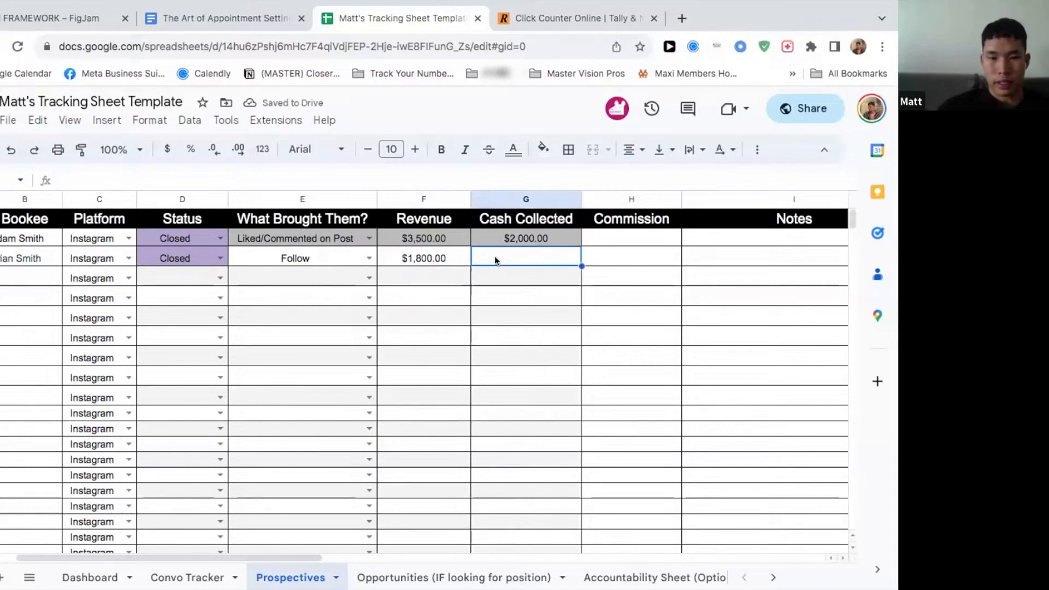
type("1800")
left_click(543, 280)
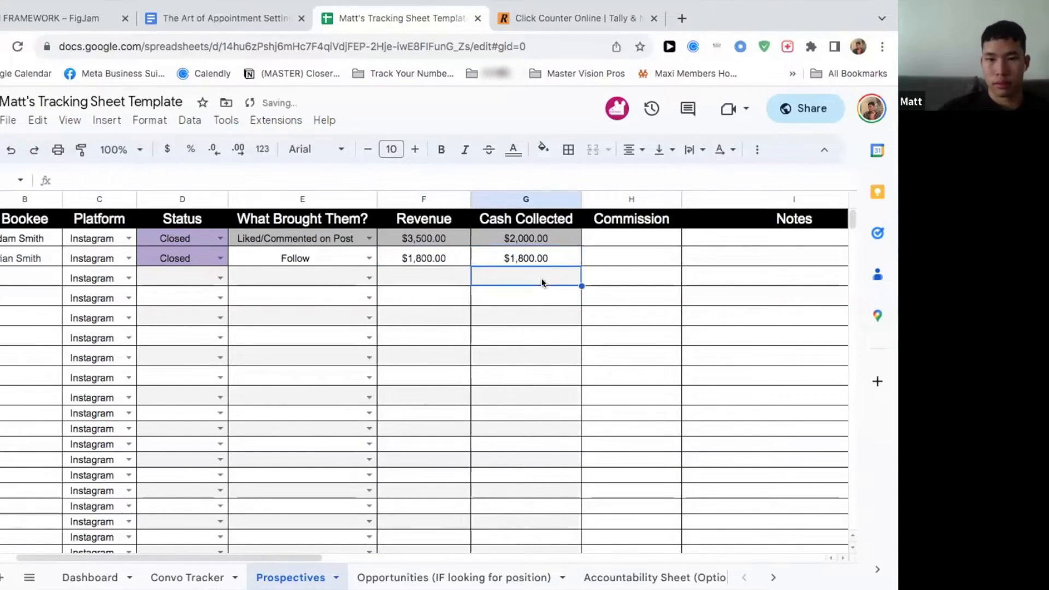
Step: Record Commission as 200 for the first prospect and 180 for the second
scroll(525, 273, "right", 3)
left_click(471, 239)
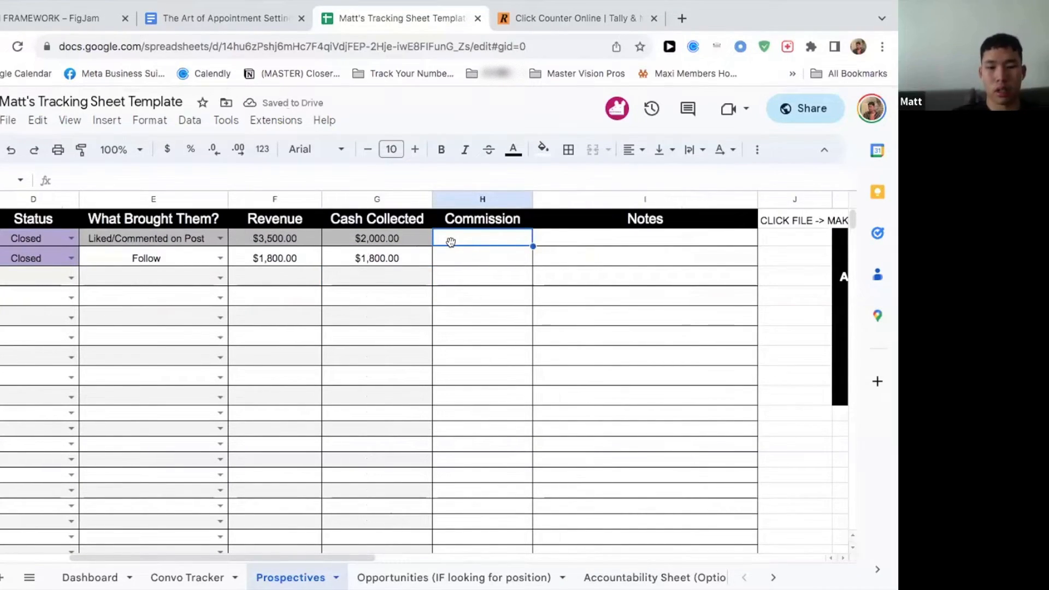
type("200")
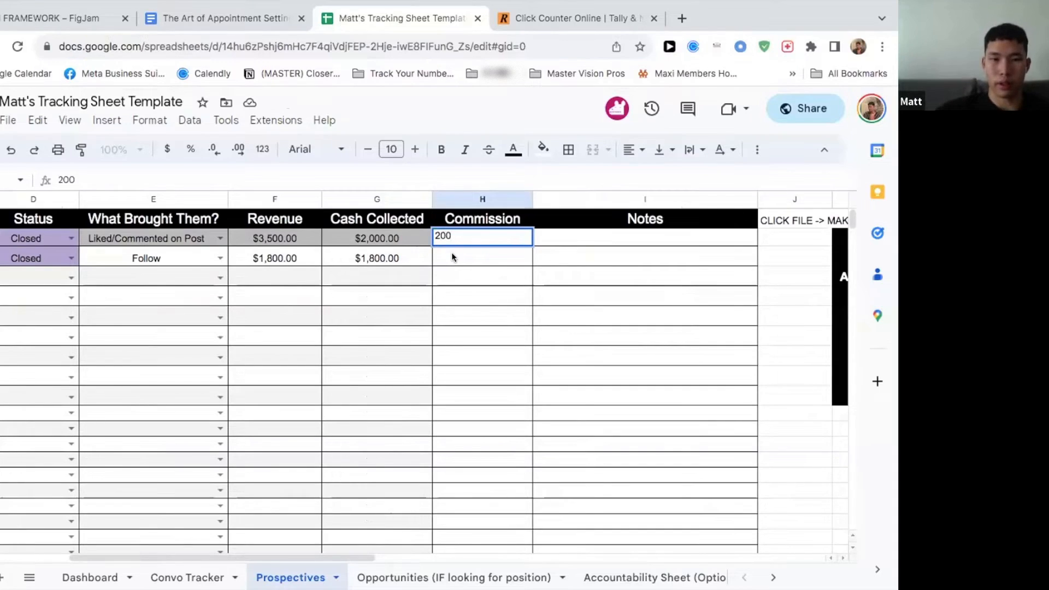
left_click(475, 262)
type("1800")
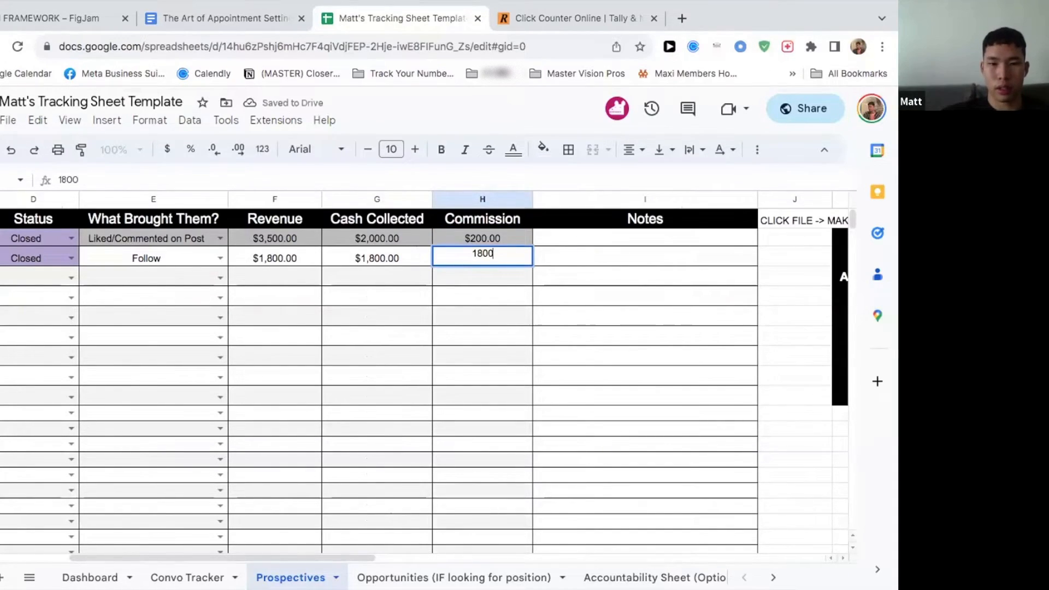
key("BackSpace")
left_click(563, 333)
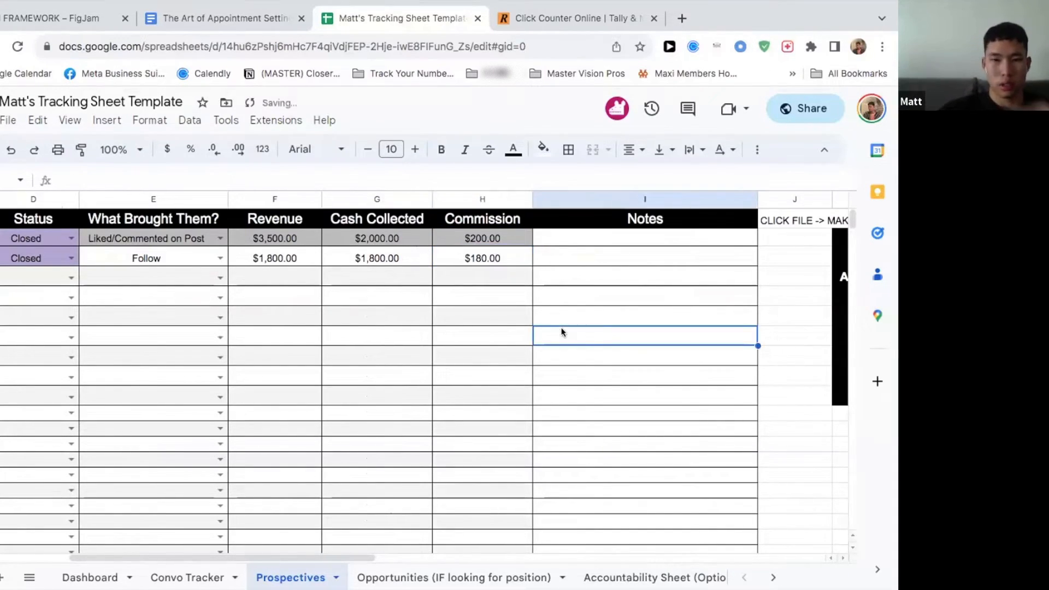
Step: Examine the prospects' Notes cells and the Link Sent and Showed Up conversion formulas in the summary table
left_click(586, 244)
left_click(589, 252)
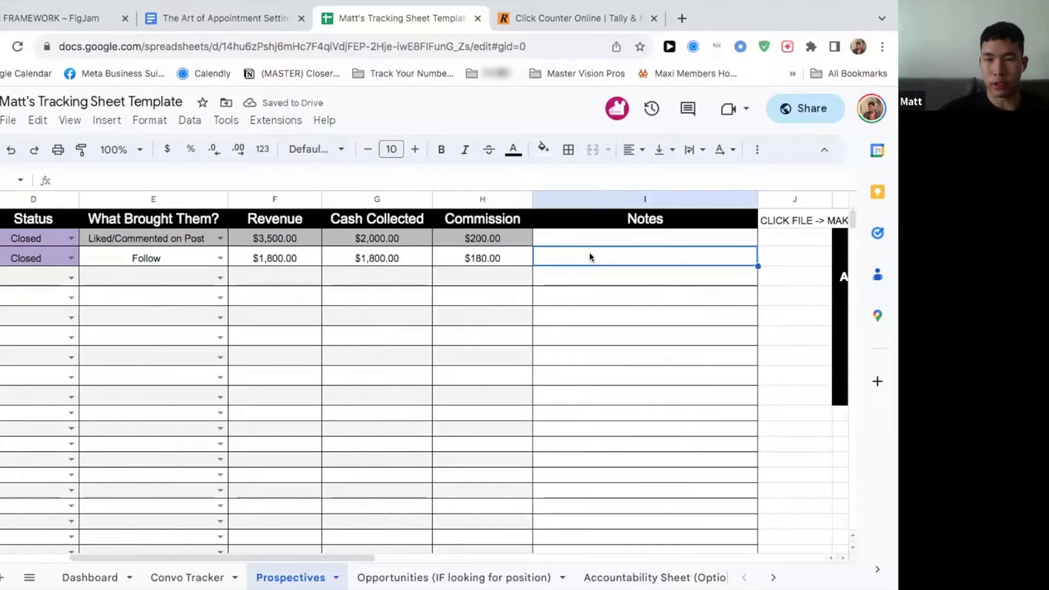
left_click(589, 238)
left_click(588, 259)
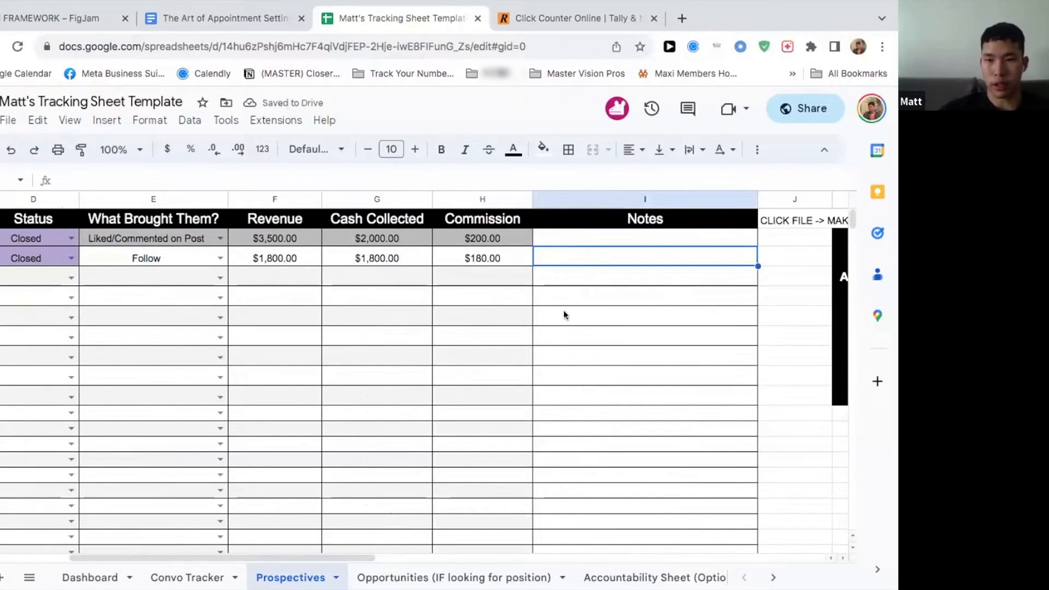
scroll(492, 273, "right", 5)
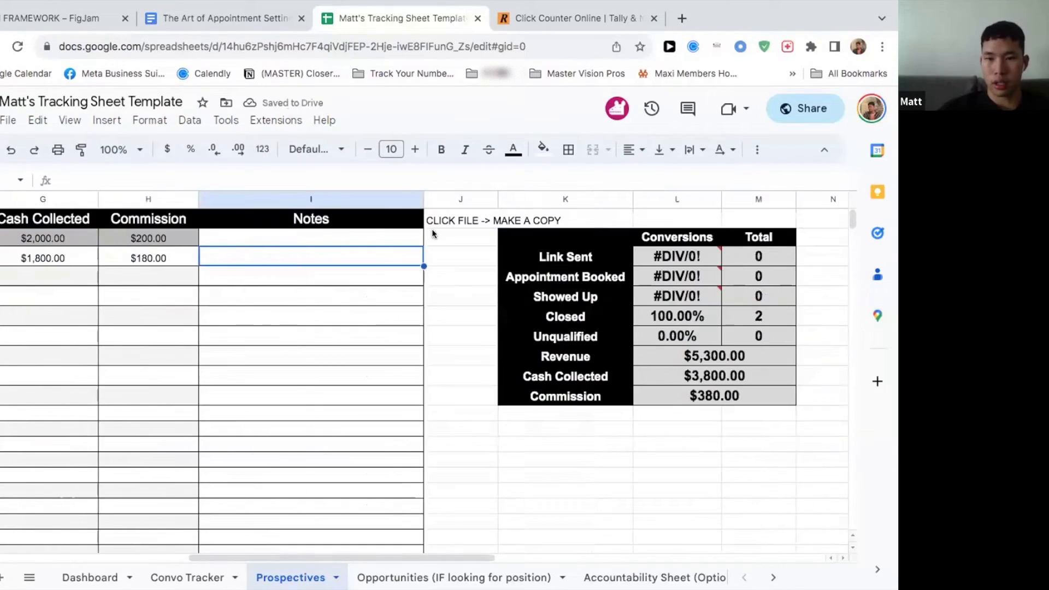
left_click(692, 257)
left_click(692, 296)
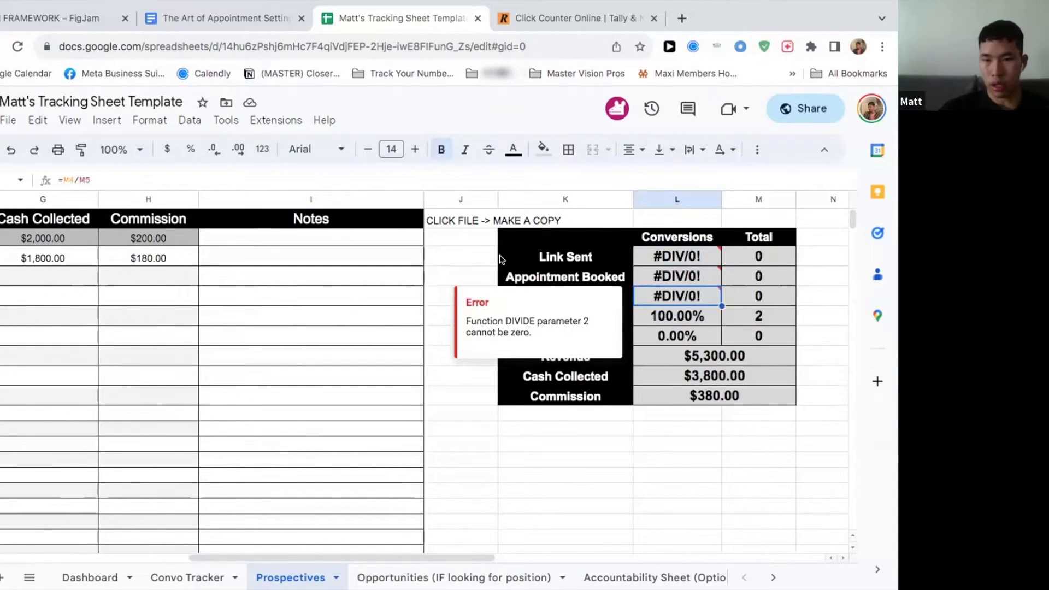
left_click(481, 276)
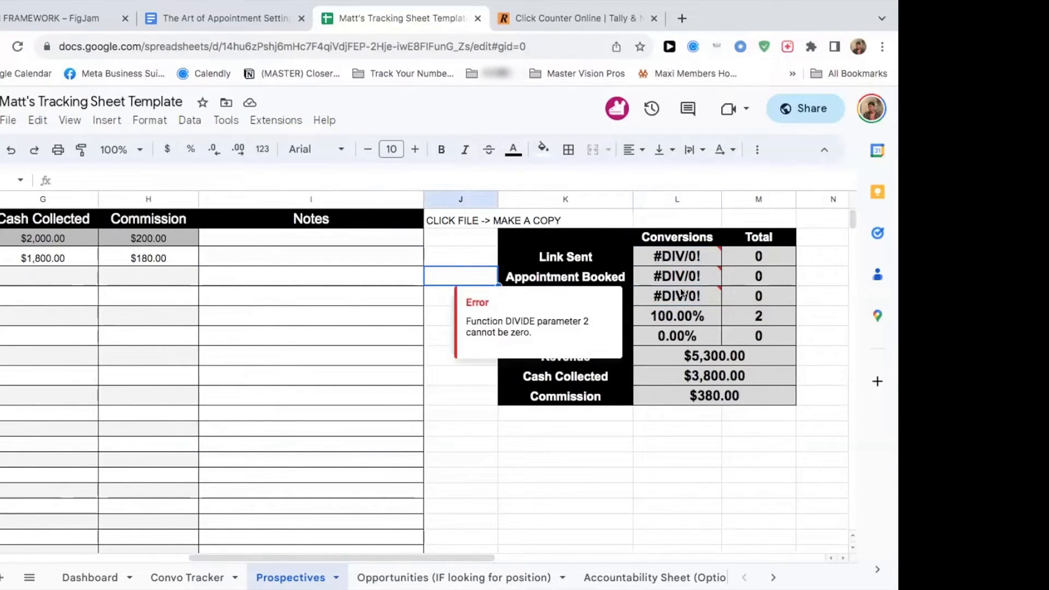
Step: Compare the recorded prospect rows with the summary table's Closed, Revenue, Cash Collected and Commission figures
scroll(377, 301, "left", 5)
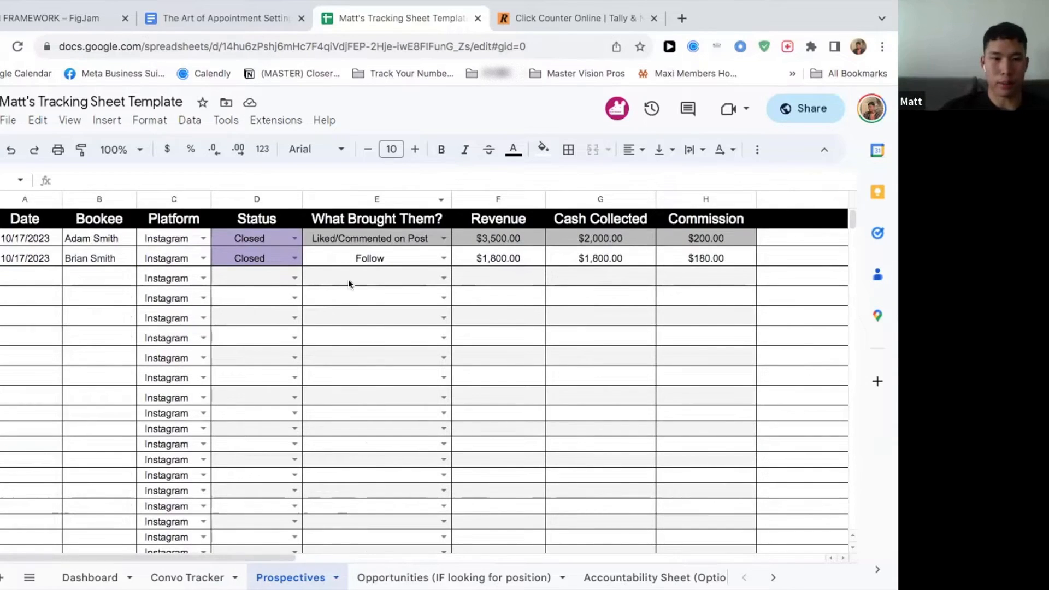
scroll(383, 241, "right", 10)
scroll(309, 268, "left", 5)
scroll(309, 268, "left", 5)
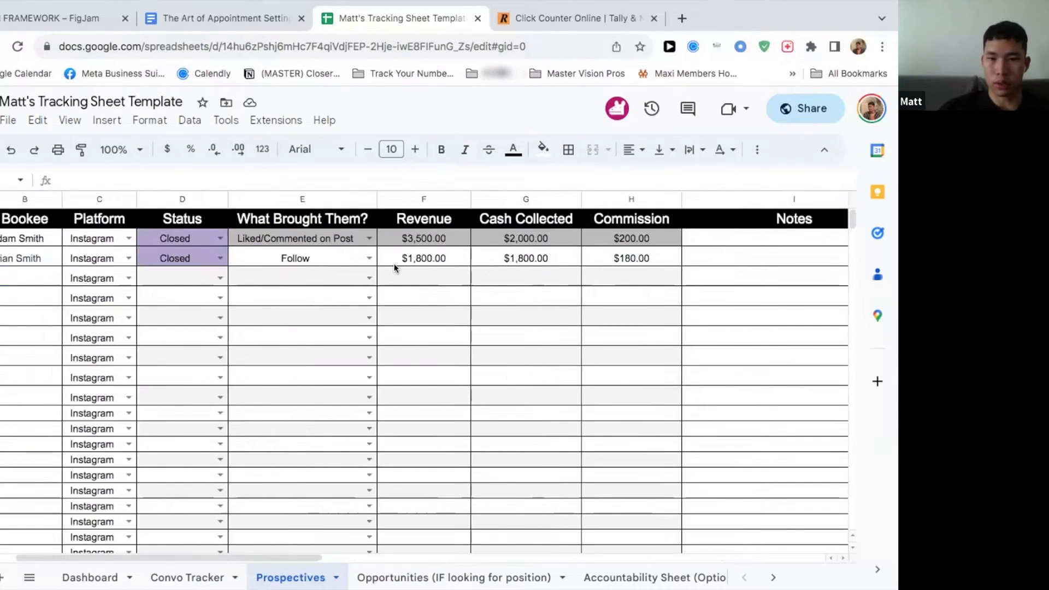
scroll(349, 266, "right", 5)
scroll(394, 264, "left", 5)
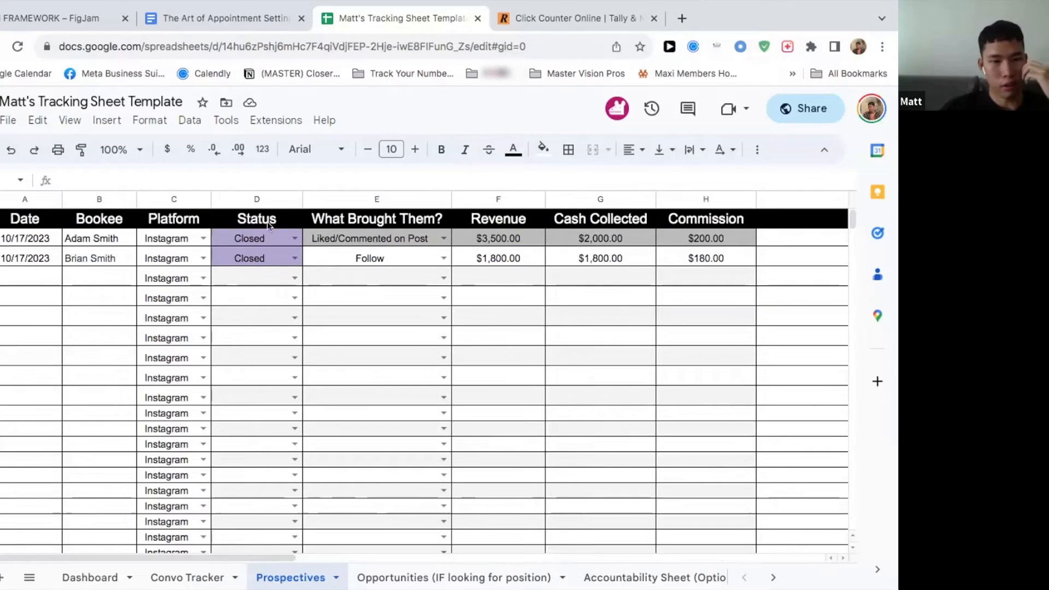
scroll(310, 418, "right", 6)
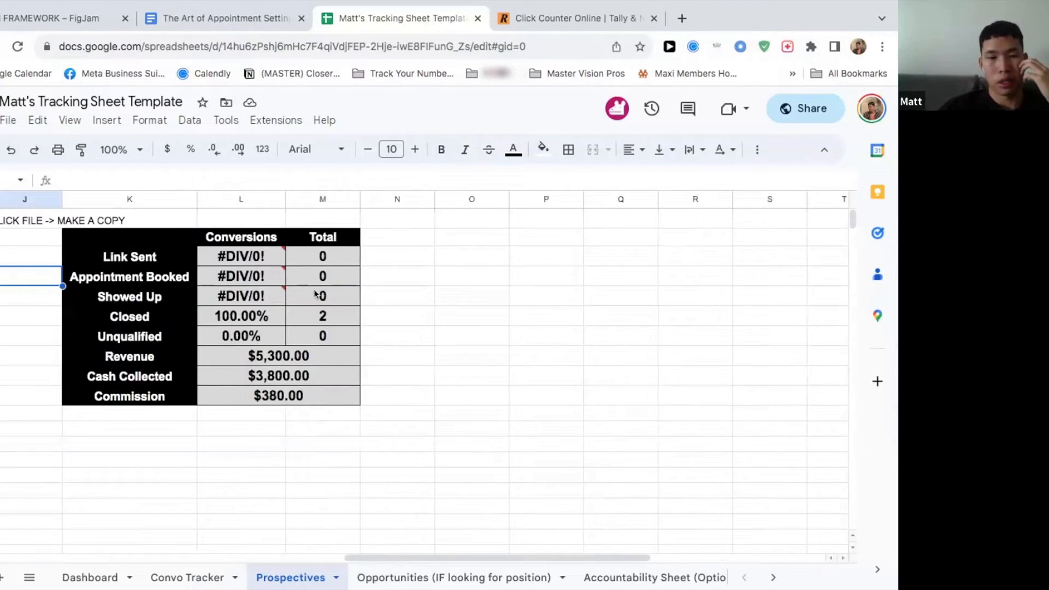
scroll(349, 326, "left", 3)
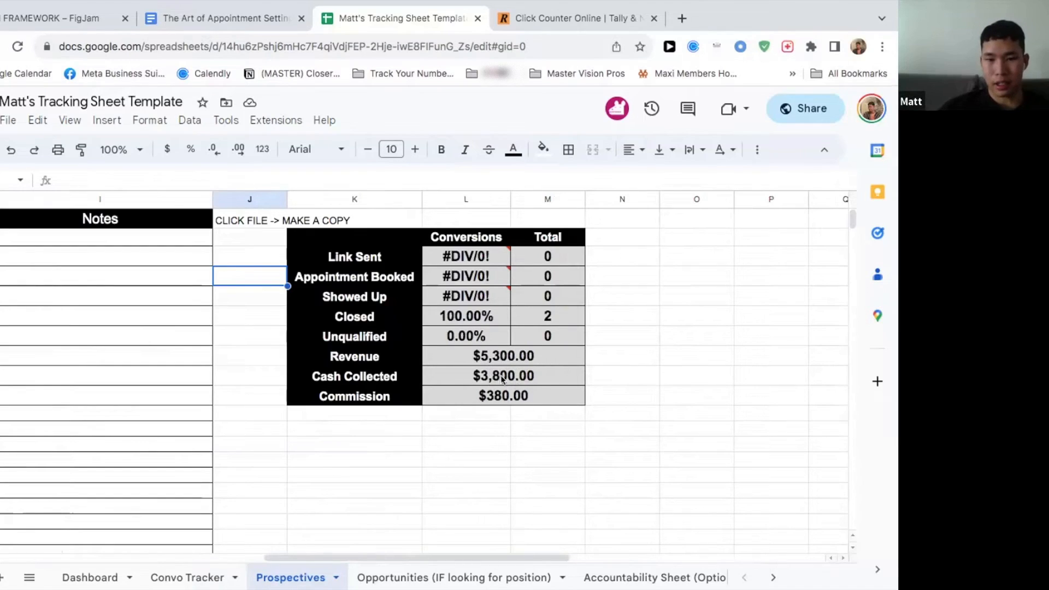
Step: Check the Dashboard sheet, and look through the daily checkboxes in the Accountability Sheet (Optional)
left_click(90, 578)
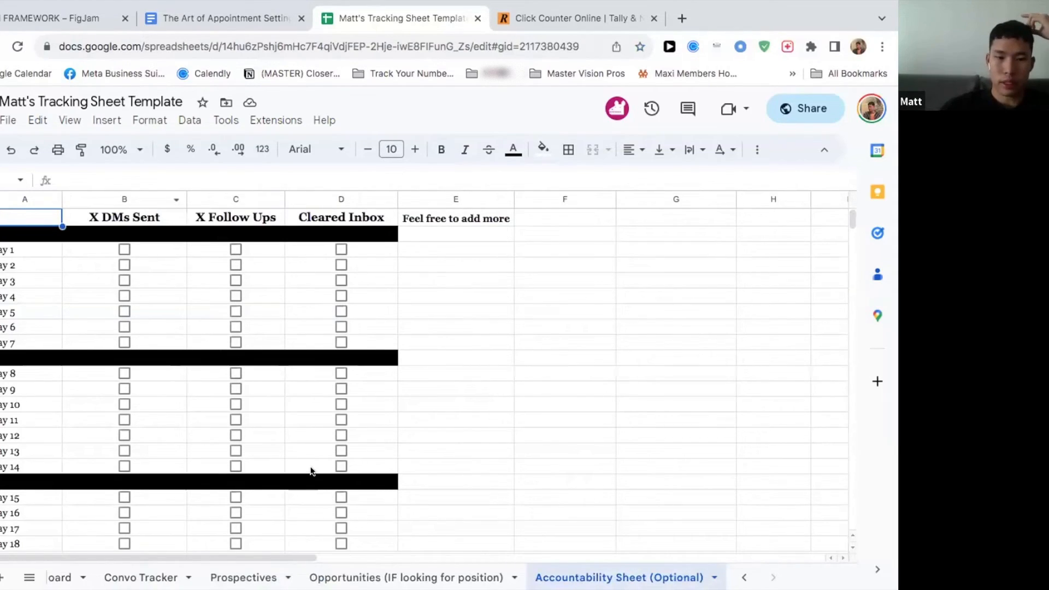
scroll(224, 323, "down", 3)
scroll(328, 274, "up", 3)
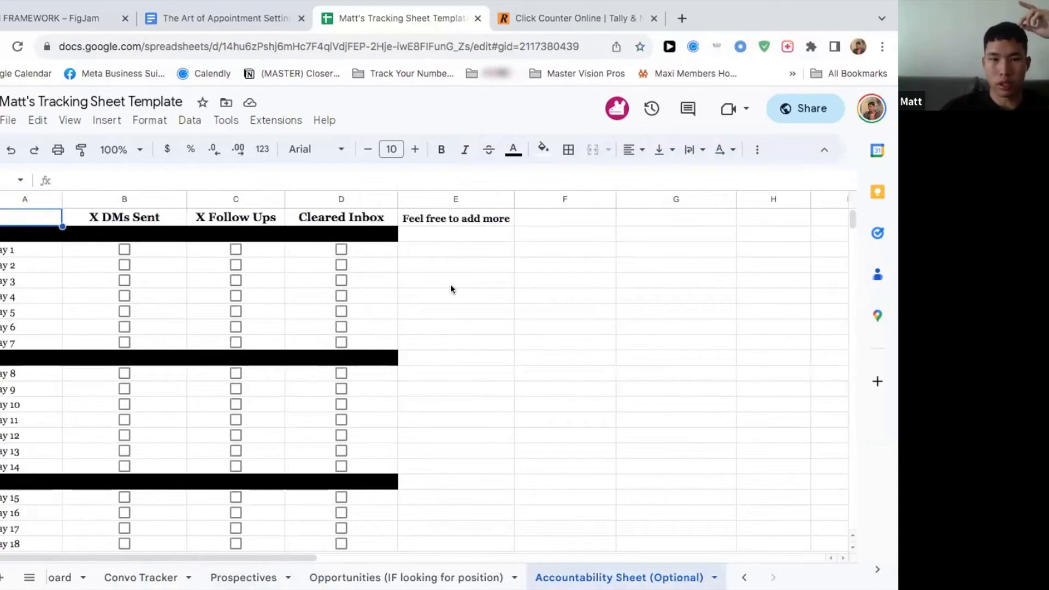
Step: Copy the whole Cleared Inbox column with its checkboxes through day 31 into column E of the Accountability Sheet
left_click(377, 218)
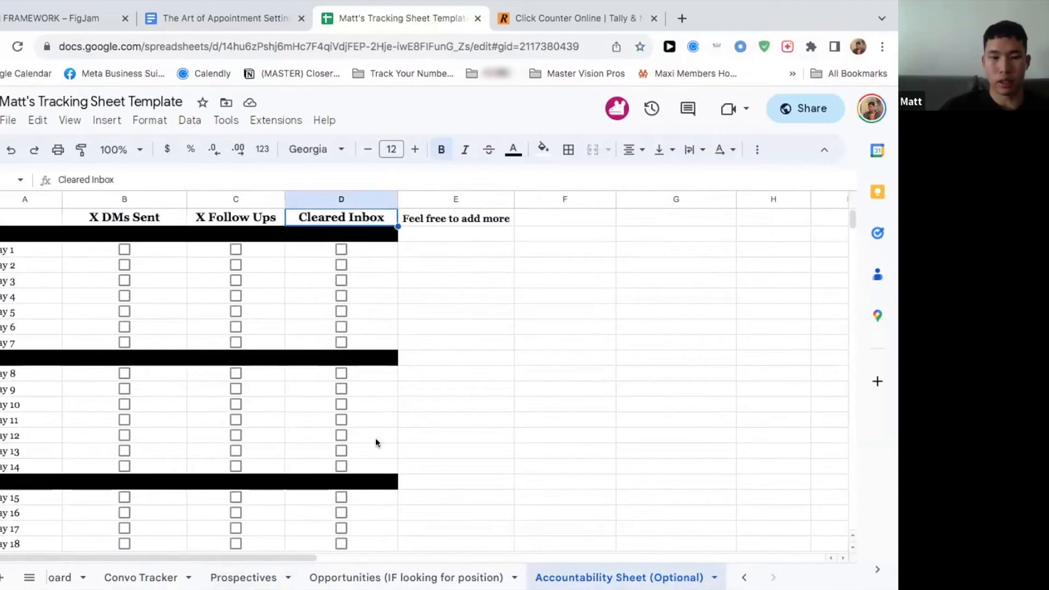
scroll(376, 438, "down", 7)
left_click(383, 405, "shift")
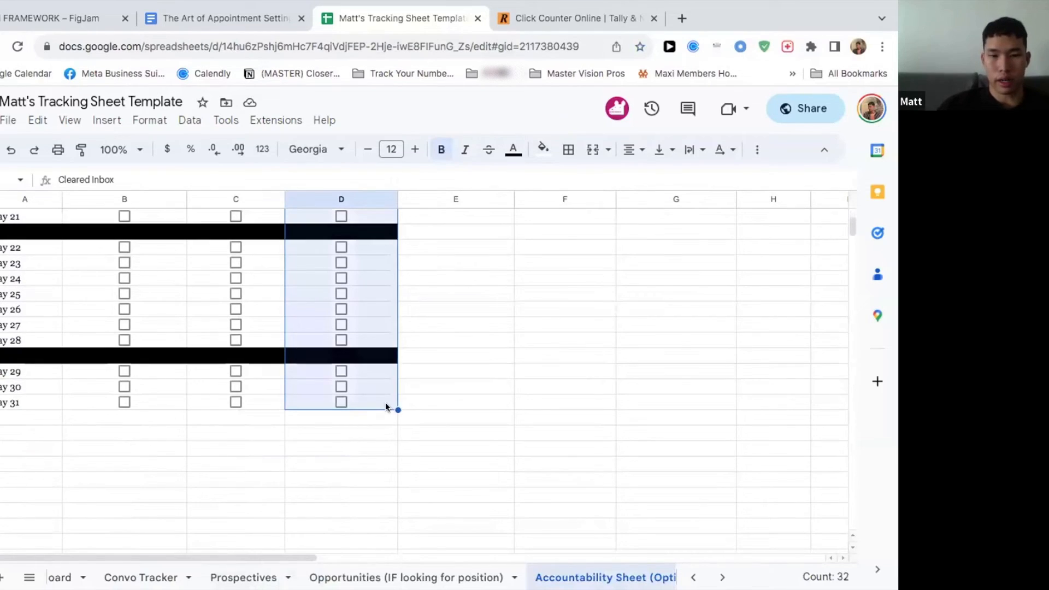
left_click_drag(394, 408, 424, 409)
scroll(424, 409, "up", 7)
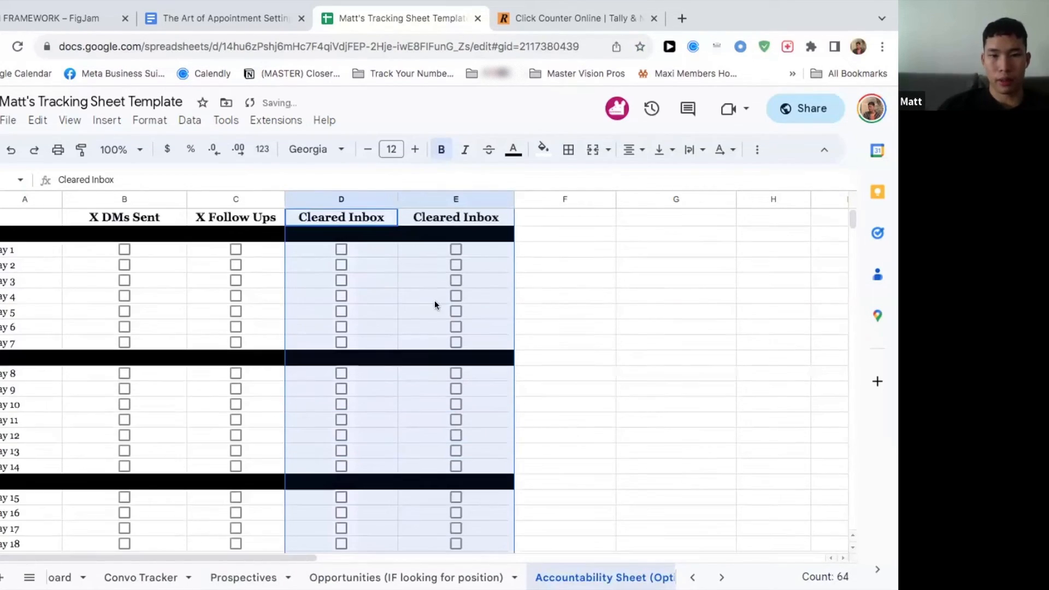
Step: Undo the Cleared Inbox column copy in the Accountability Sheet and the prospects' Revenue, Cash Collected and Commission entries in Prospectives
key("ctrl+z")
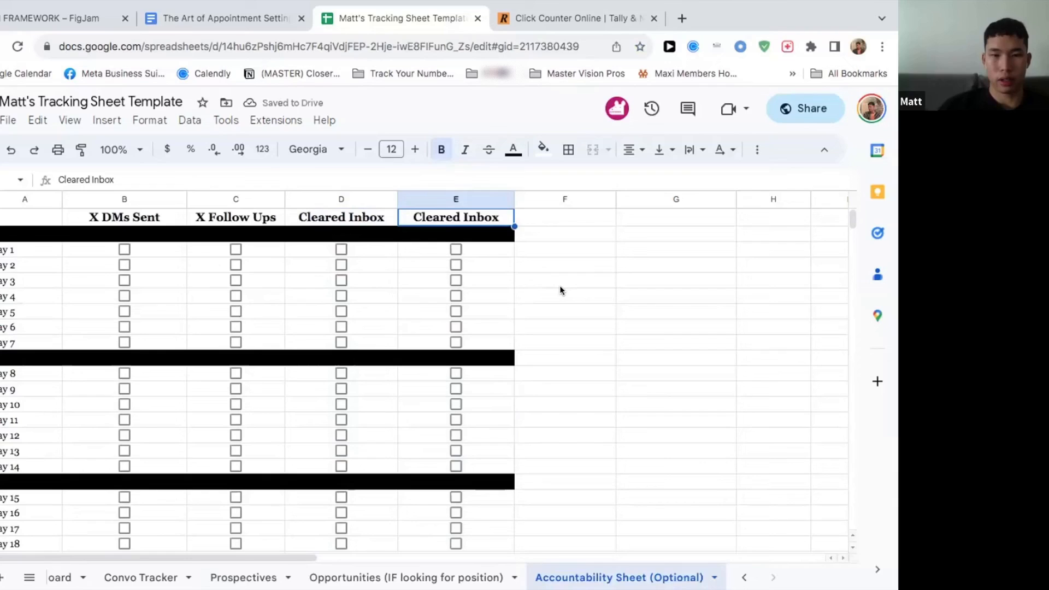
key("ctrl+z")
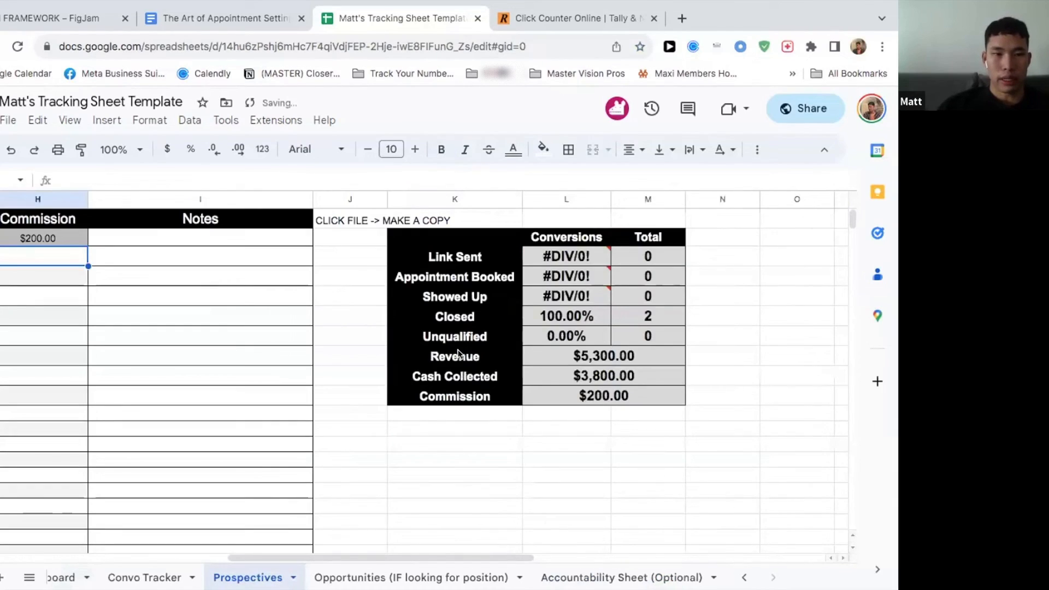
key("ctrl+z")
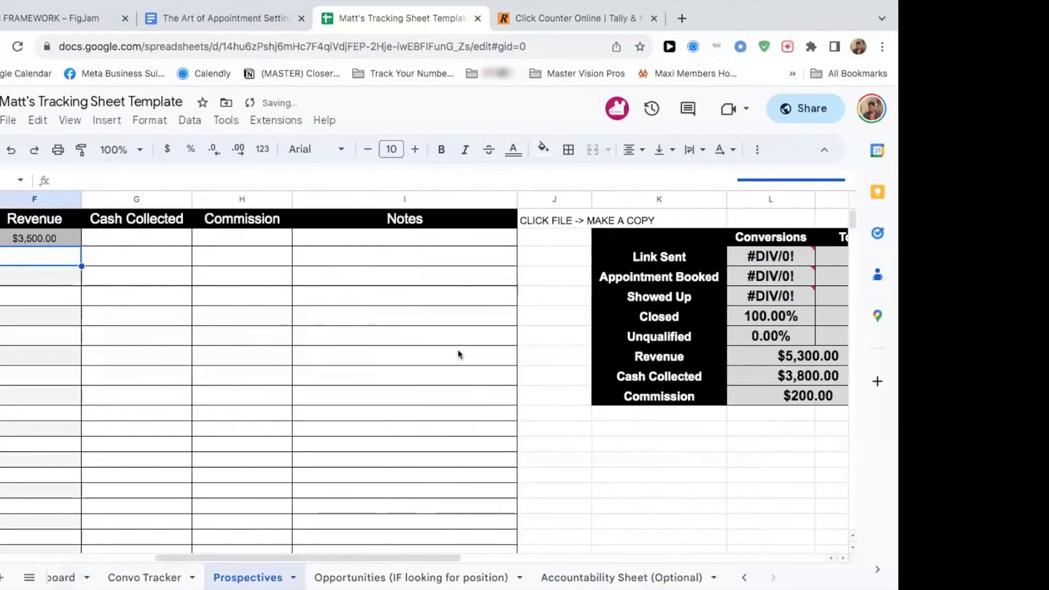
key("ctrl+z")
key("ctrl+z")
key("ctrl+z")
key("ctrl+z")
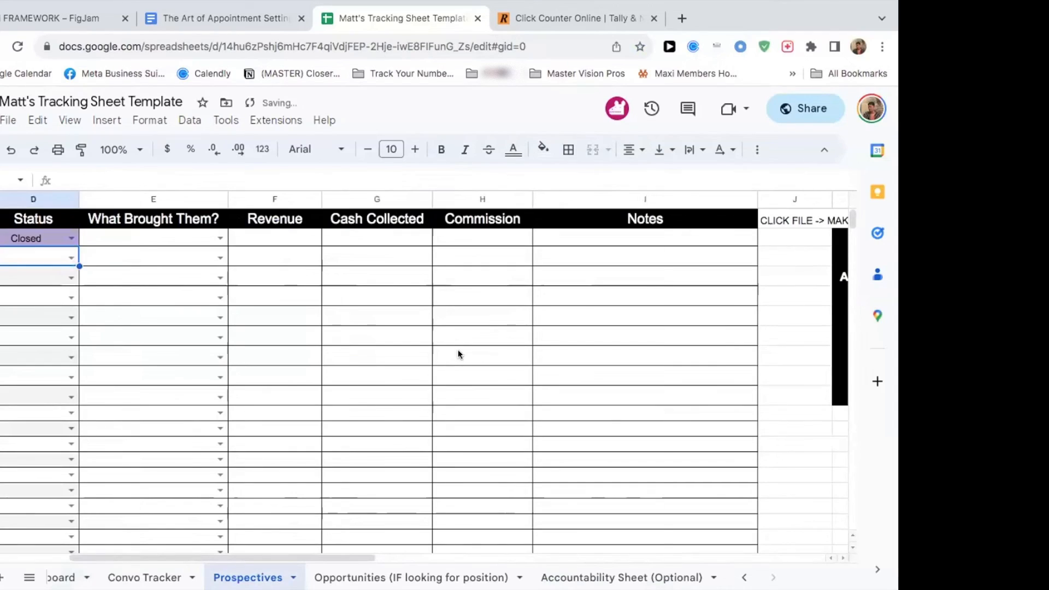
Step: Undo the prospects' Status and Bookee entries in the Prospectives sheet
key("ctrl+z")
key("ctrl+z")
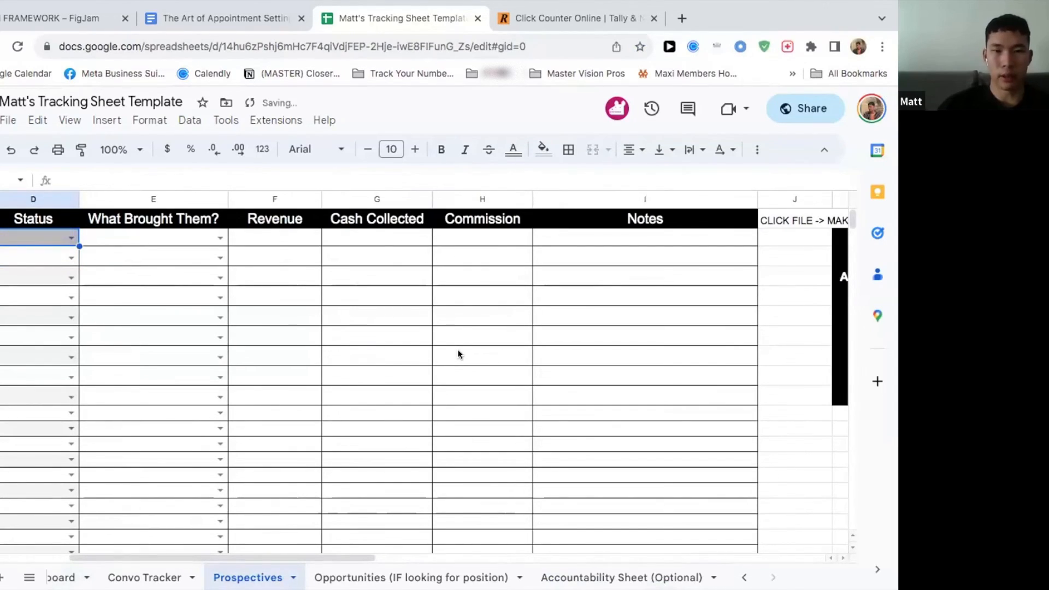
key("ctrl+z")
Step: Undo the Instagram entries filled down the Platform column of the Prospectives sheet
key("ctrl+z")
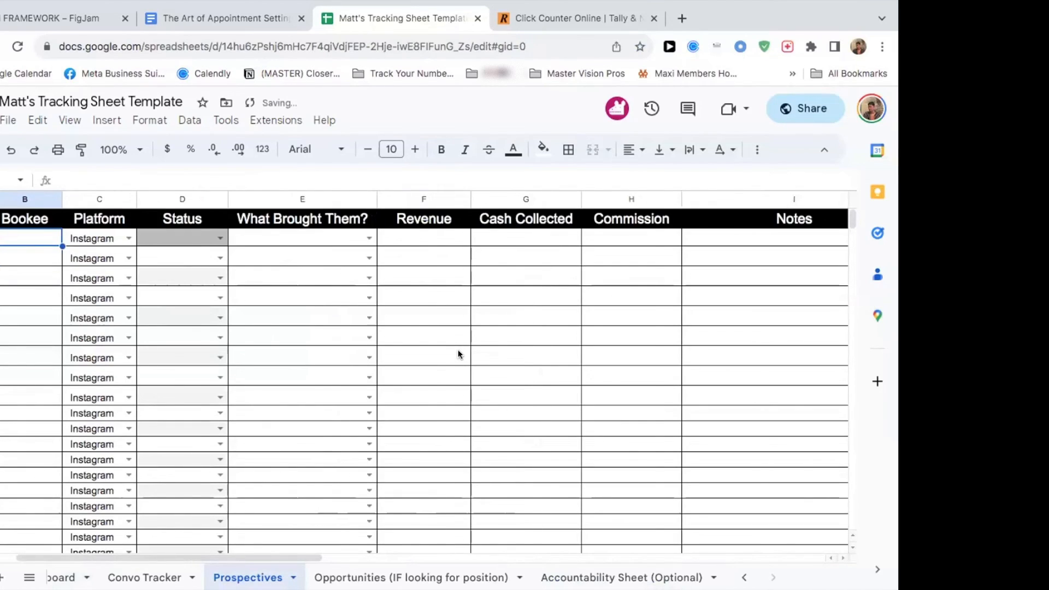
key("ctrl+z")
key("ctrl+z")
key("ctrl+z")
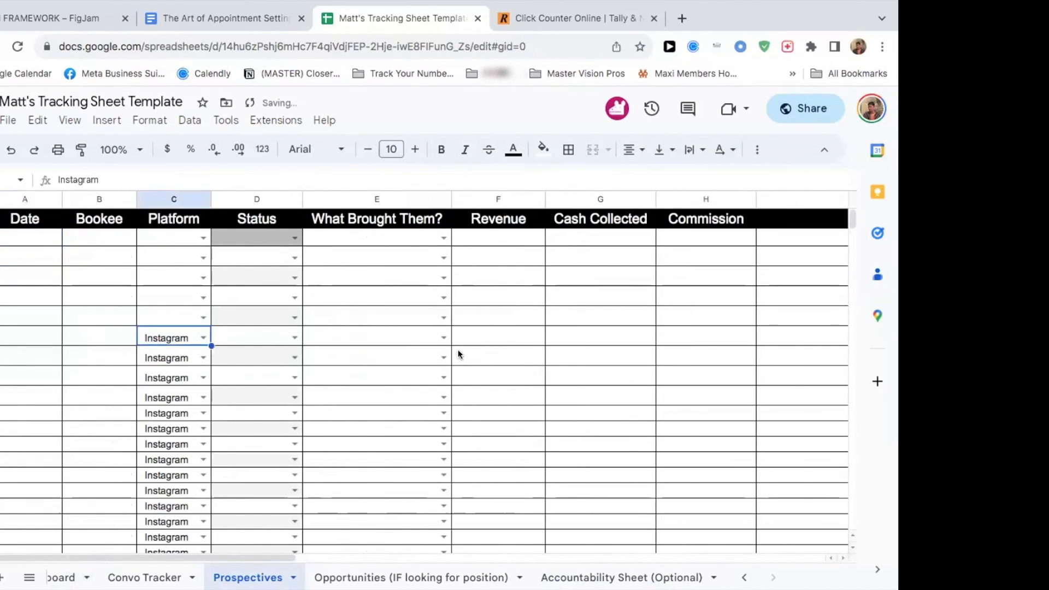
key("ctrl+z")
key("ctrl+z")
key("ctrl+z")
key("ctrl+z")
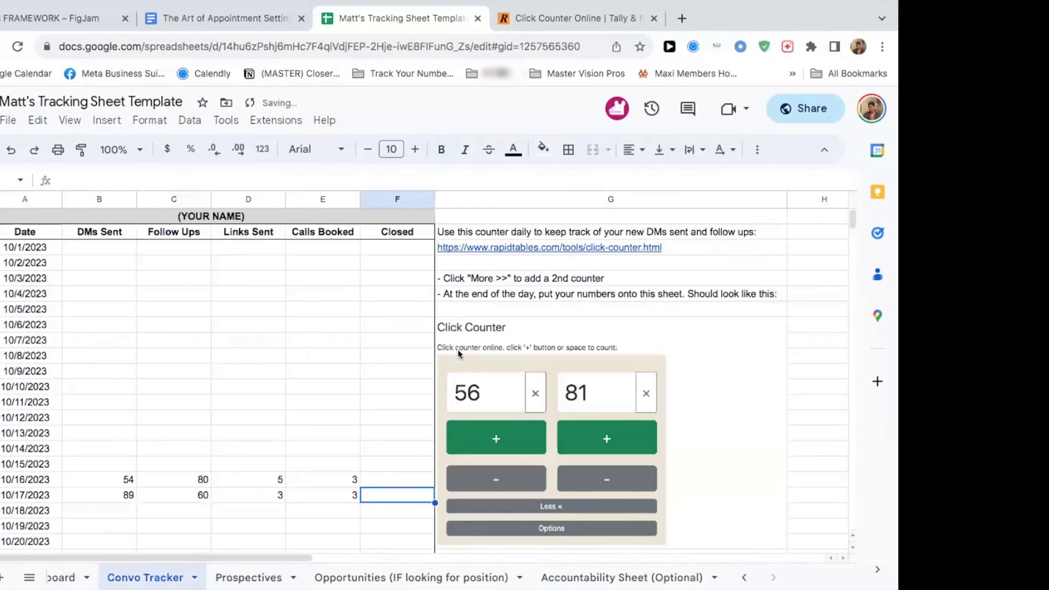
Step: Undo the 10/16 and 10/17 outreach numbers in the Convo Tracker and the October date fill below 10/1/2023
key("ctrl+z")
key("ctrl+z")
key("ctrl+z")
key("ctrl+z")
key("ctrl+z")
key("ctrl+z")
key("ctrl+z")
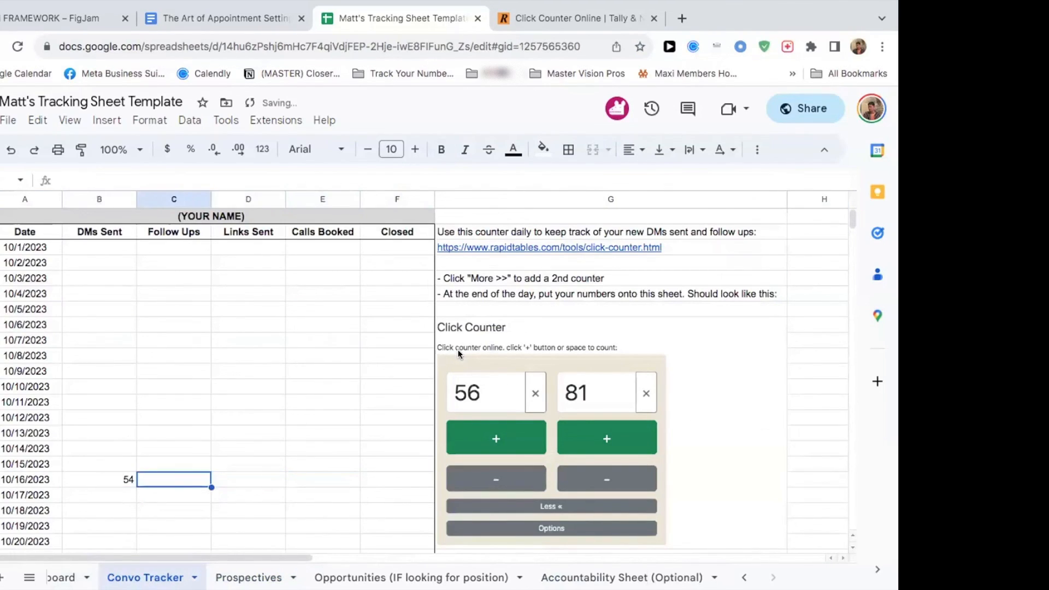
key("ctrl+z")
key("ctrl+z")
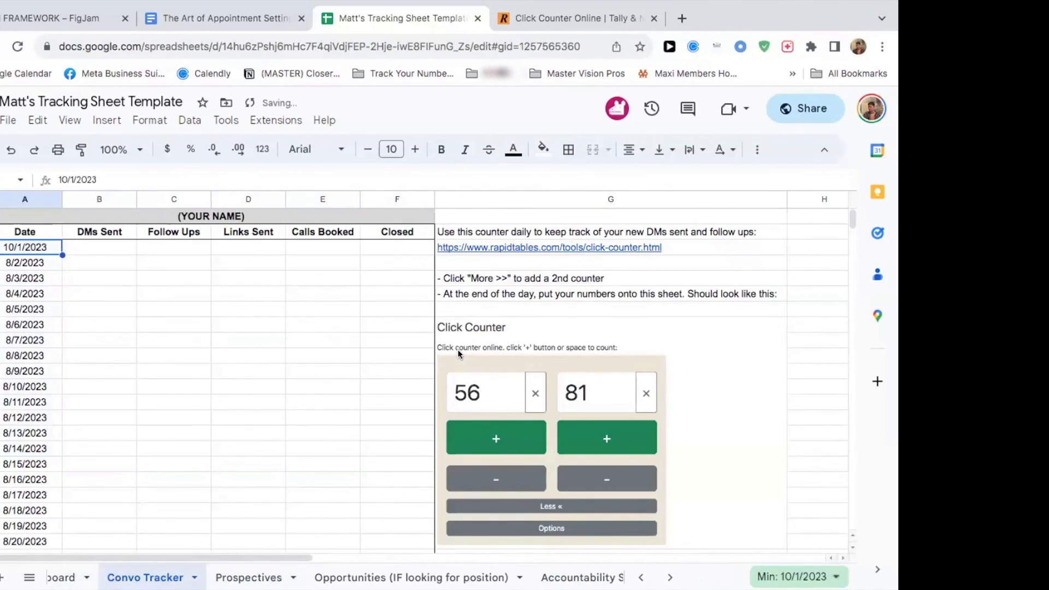